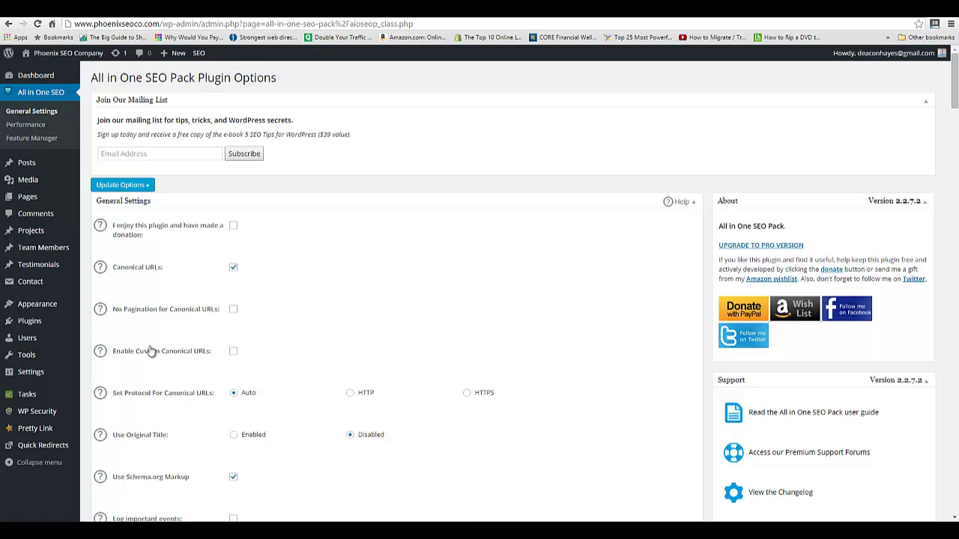
Step: Activate the XML Sitemaps module in the All in One SEO Feature Manager
{"action": "mouse_move", "coordinate": [64, 328]}
{"action": "scroll", "coordinate": [503, 454], "scroll_direction": "down", "scroll_amount": 1}
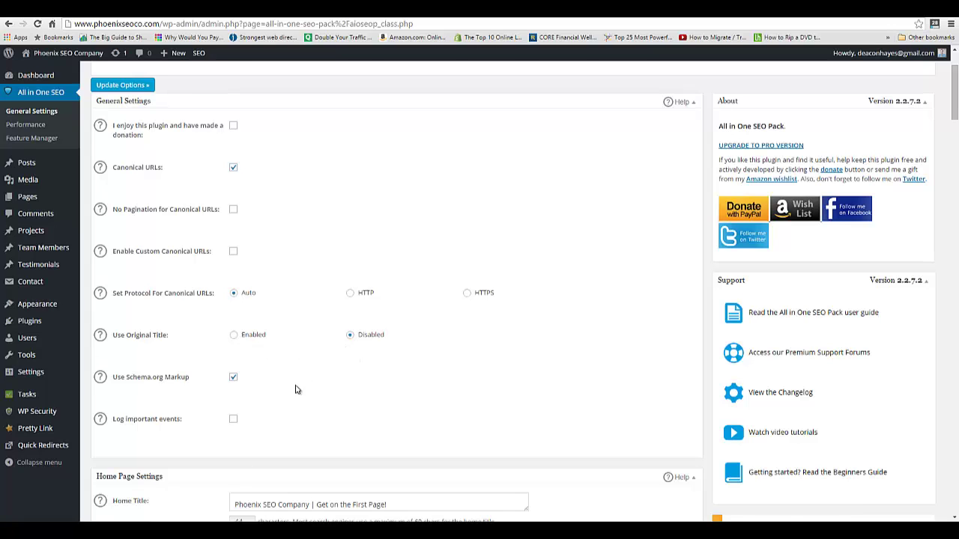
{"action": "scroll", "coordinate": [298, 390], "scroll_direction": "down", "scroll_amount": 1}
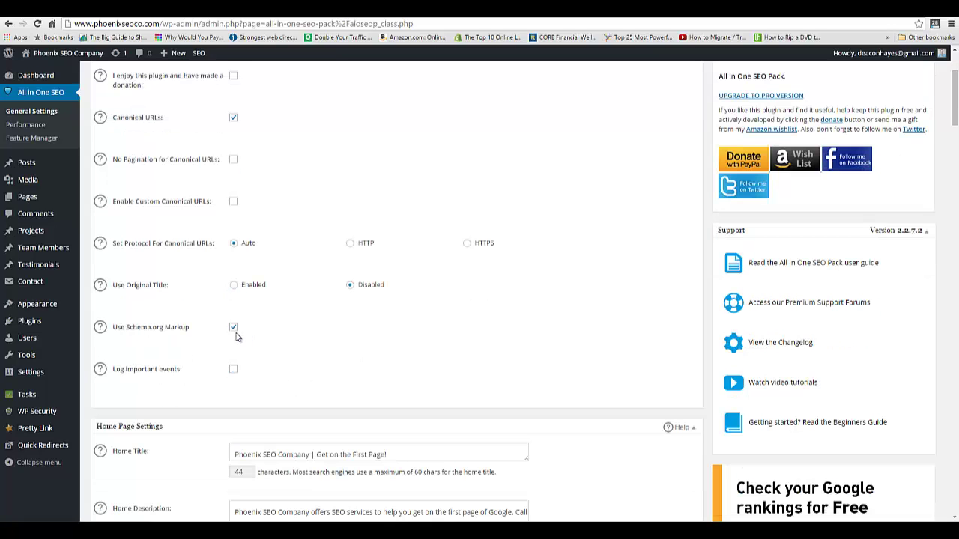
{"action": "scroll", "coordinate": [306, 359], "scroll_direction": "down", "scroll_amount": 3}
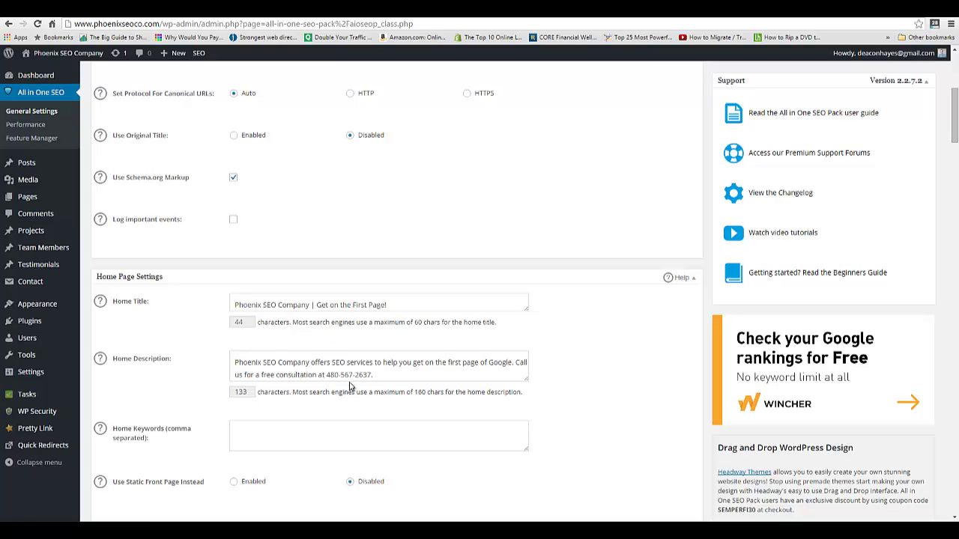
{"action": "scroll", "coordinate": [370, 390], "scroll_direction": "down", "scroll_amount": 1}
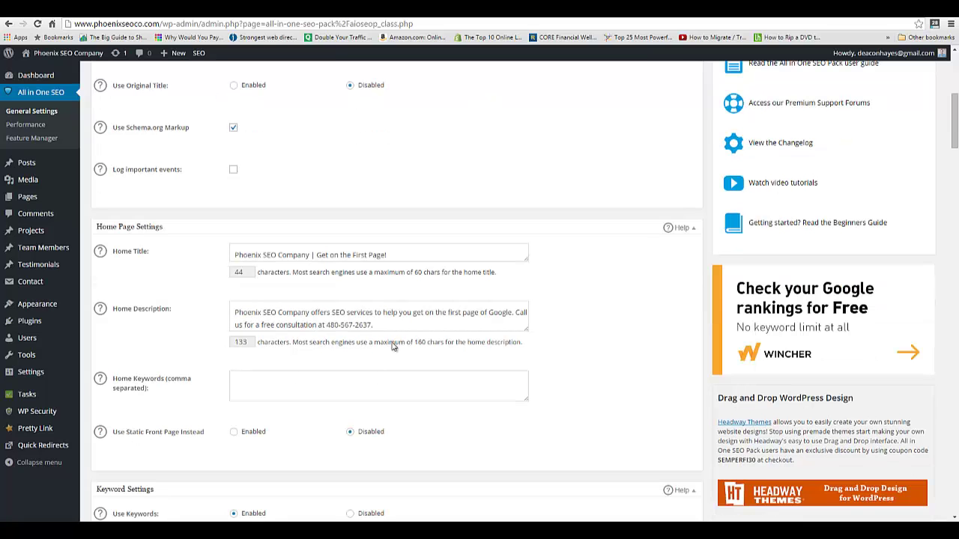
{"action": "scroll", "coordinate": [409, 423], "scroll_direction": "down", "scroll_amount": 2}
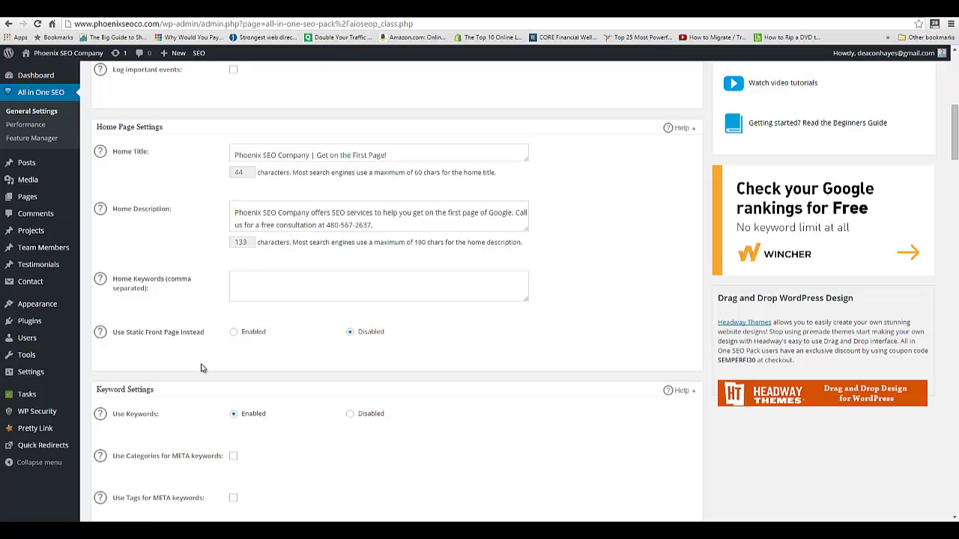
{"action": "scroll", "coordinate": [184, 346], "scroll_direction": "down", "scroll_amount": 2}
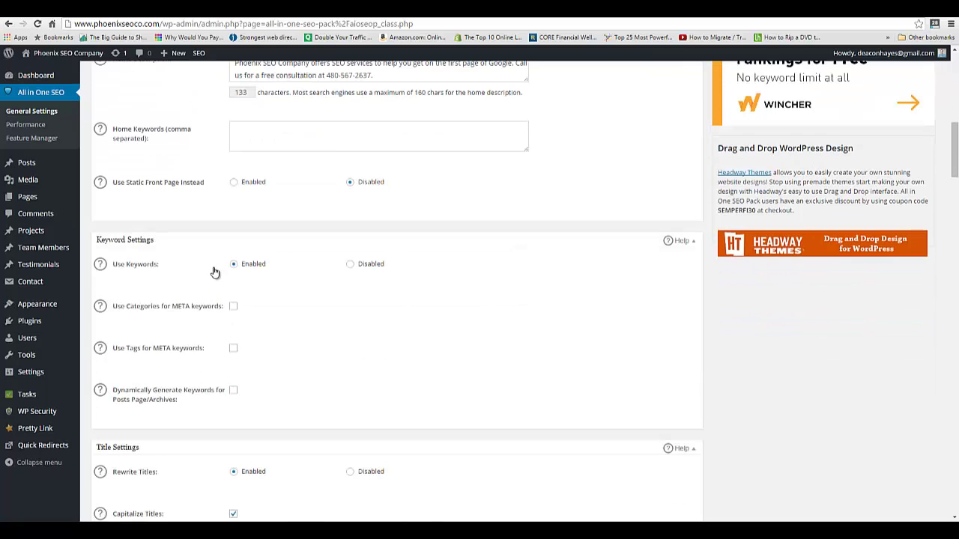
{"action": "scroll", "coordinate": [225, 345], "scroll_direction": "down", "scroll_amount": 2}
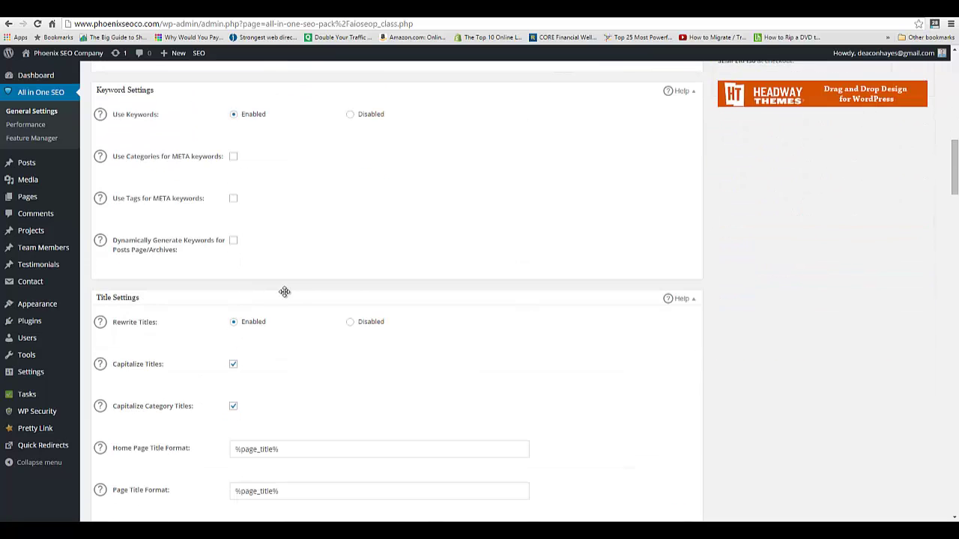
{"action": "scroll", "coordinate": [284, 296], "scroll_direction": "down", "scroll_amount": 1}
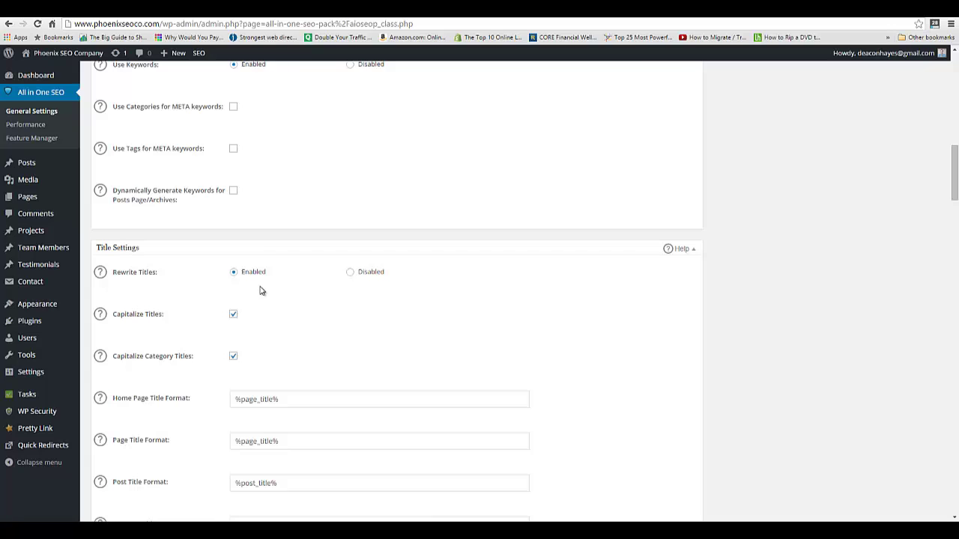
{"action": "scroll", "coordinate": [270, 326], "scroll_direction": "down", "scroll_amount": 1}
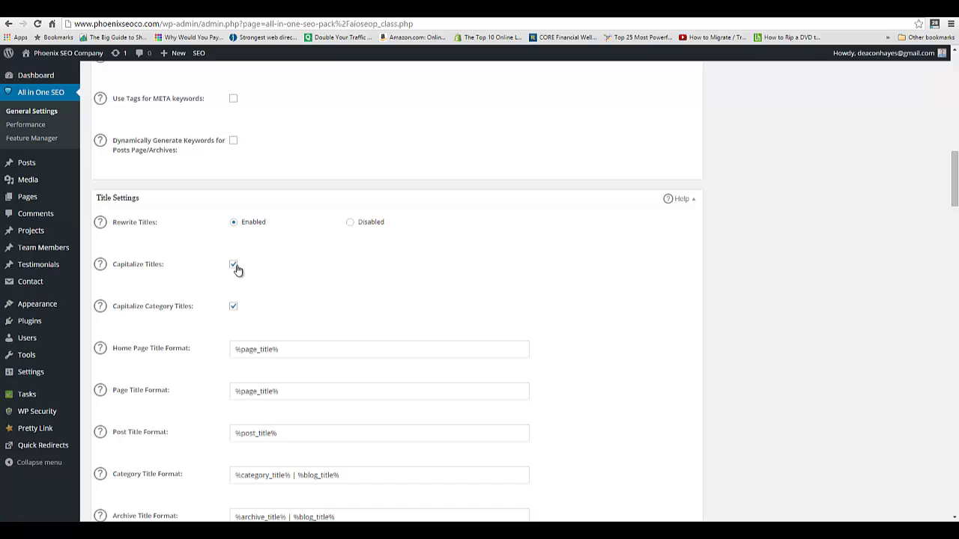
{"action": "scroll", "coordinate": [273, 314], "scroll_direction": "down", "scroll_amount": 1}
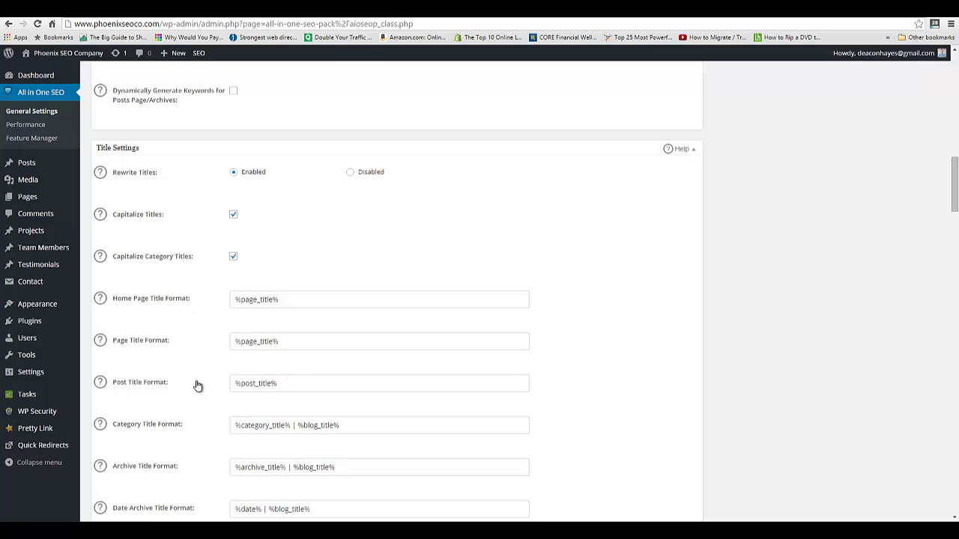
{"action": "scroll", "coordinate": [217, 392], "scroll_direction": "down", "scroll_amount": 5}
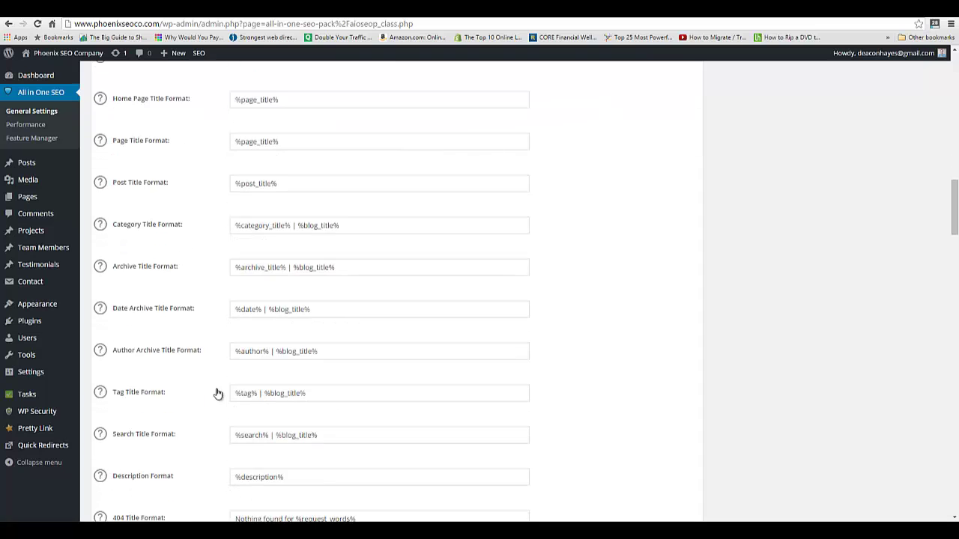
{"action": "scroll", "coordinate": [216, 392], "scroll_direction": "down", "scroll_amount": 2}
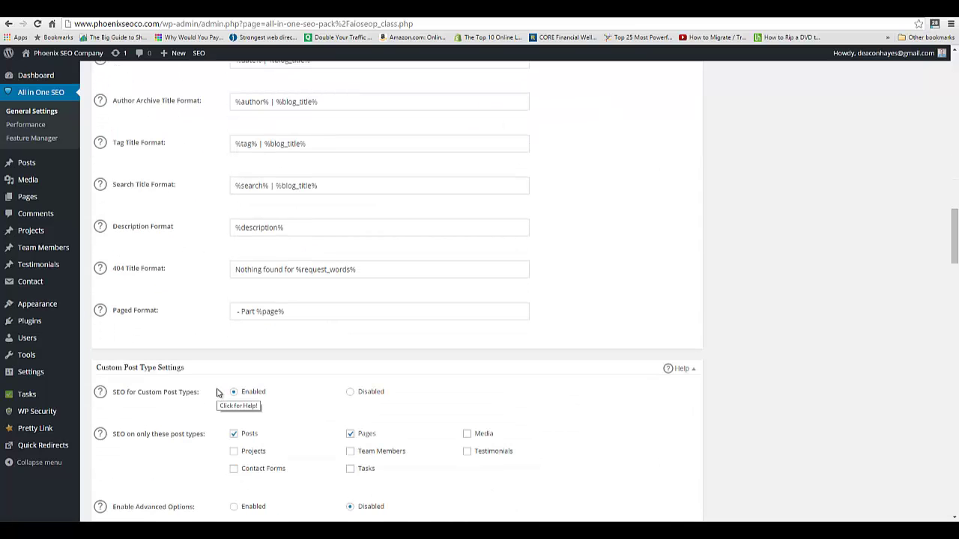
{"action": "scroll", "coordinate": [217, 392], "scroll_direction": "down", "scroll_amount": 1}
{"action": "scroll", "coordinate": [216, 391], "scroll_direction": "down", "scroll_amount": 1}
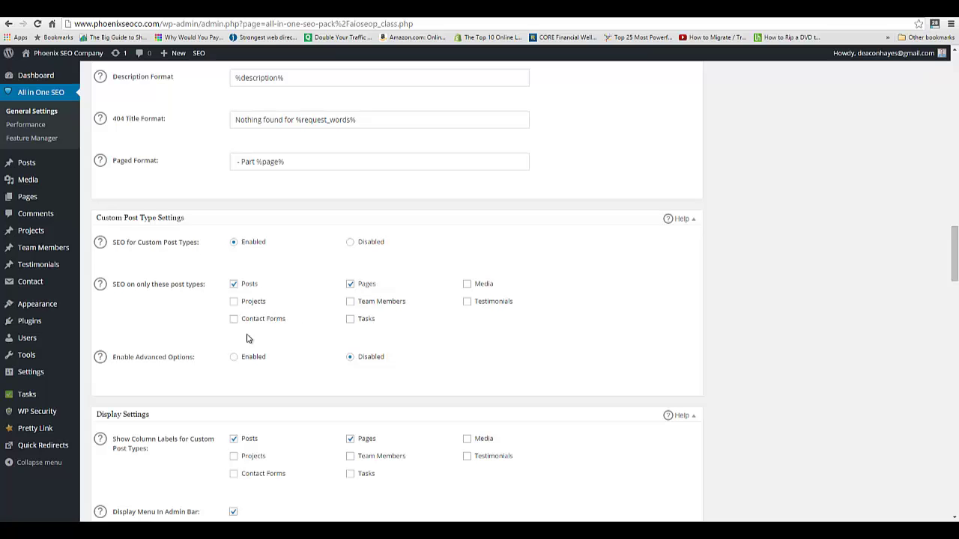
{"action": "scroll", "coordinate": [255, 352], "scroll_direction": "down", "scroll_amount": 1}
{"action": "scroll", "coordinate": [255, 352], "scroll_direction": "down", "scroll_amount": 1}
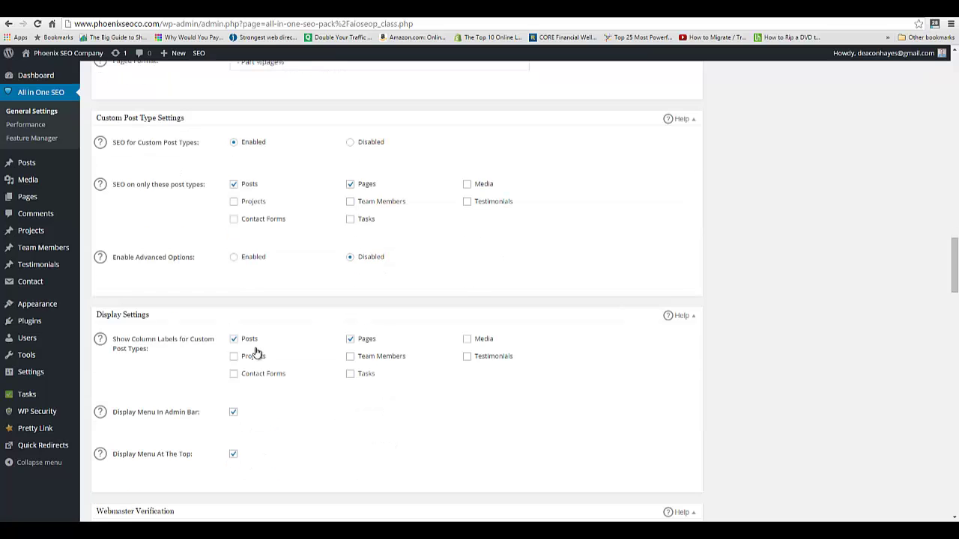
{"action": "scroll", "coordinate": [255, 352], "scroll_direction": "down", "scroll_amount": 2}
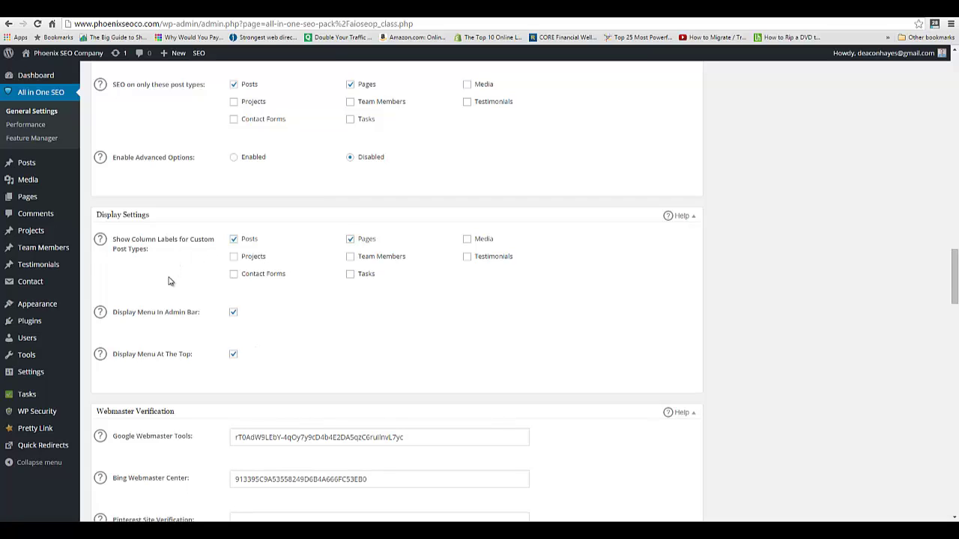
{"action": "scroll", "coordinate": [169, 280], "scroll_direction": "down", "scroll_amount": 1}
{"action": "scroll", "coordinate": [200, 286], "scroll_direction": "down", "scroll_amount": 1}
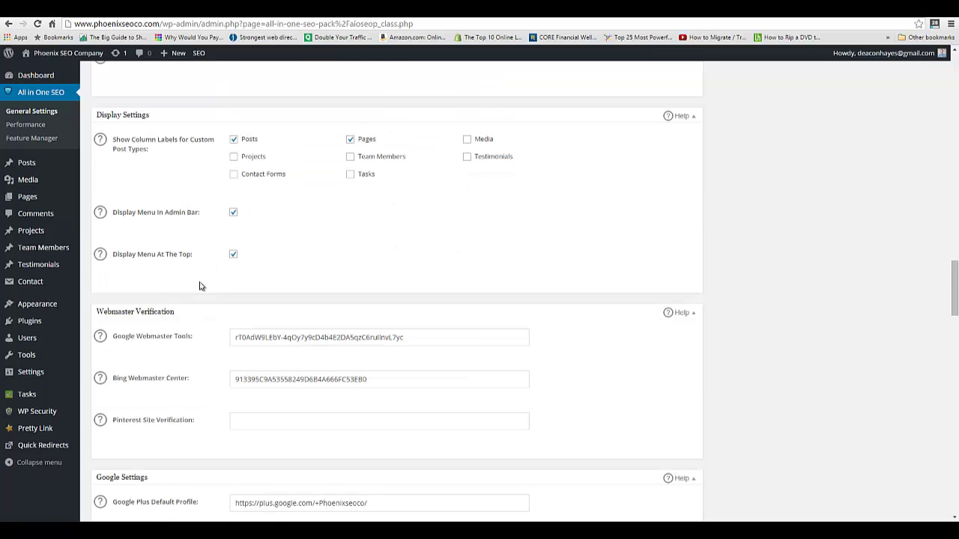
{"action": "scroll", "coordinate": [200, 287], "scroll_direction": "down", "scroll_amount": 1}
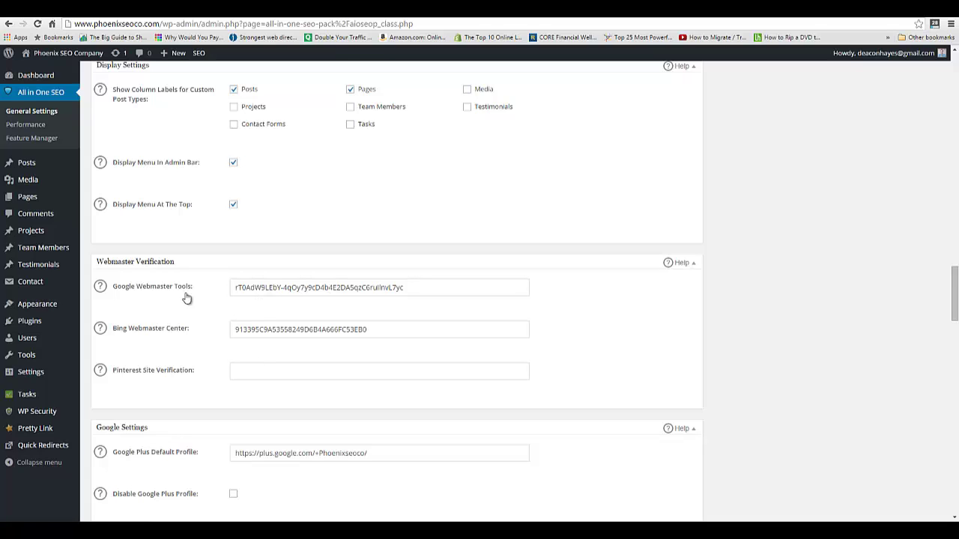
{"action": "scroll", "coordinate": [222, 379], "scroll_direction": "down", "scroll_amount": 1}
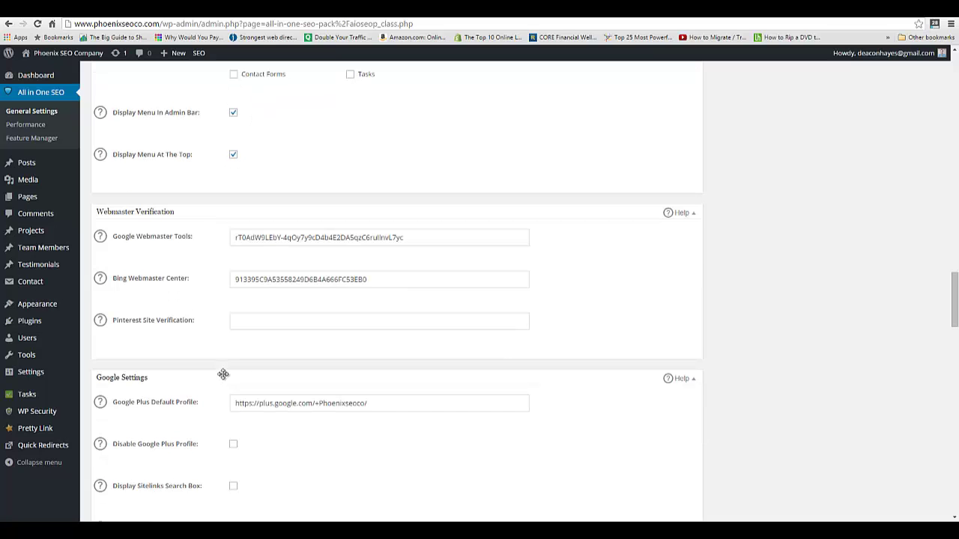
{"action": "scroll", "coordinate": [244, 346], "scroll_direction": "down", "scroll_amount": 1}
{"action": "scroll", "coordinate": [248, 350], "scroll_direction": "down", "scroll_amount": 1}
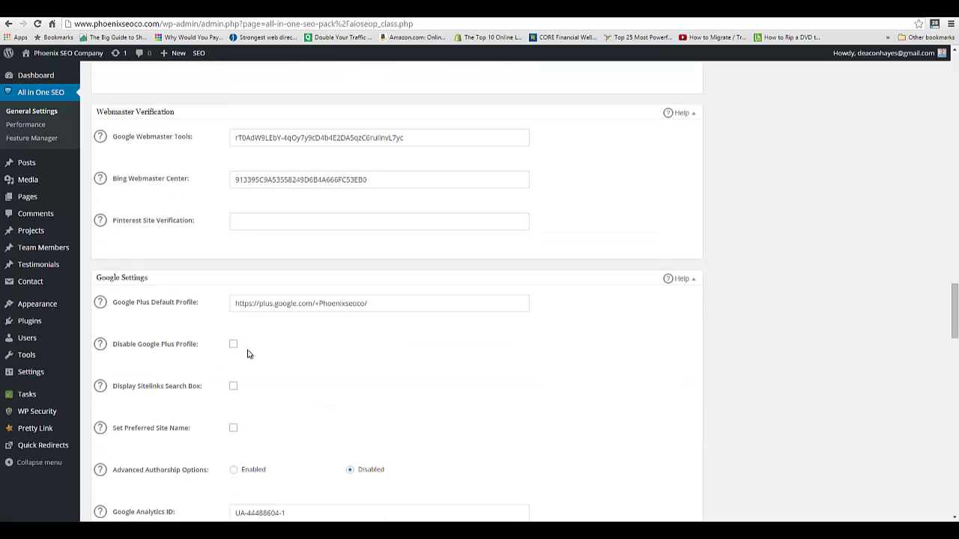
{"action": "scroll", "coordinate": [249, 354], "scroll_direction": "down", "scroll_amount": 1}
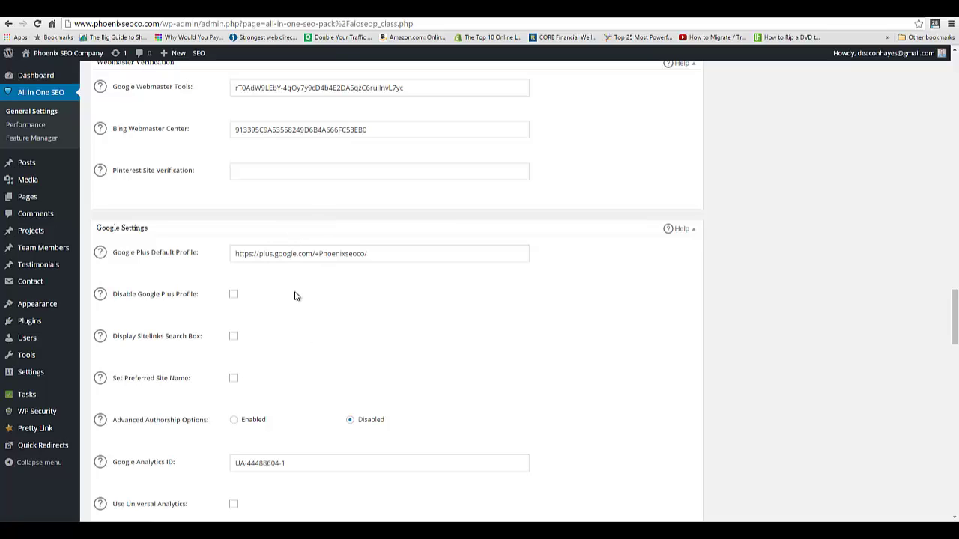
{"action": "scroll", "coordinate": [320, 370], "scroll_direction": "down", "scroll_amount": 1}
{"action": "scroll", "coordinate": [324, 416], "scroll_direction": "down", "scroll_amount": 1}
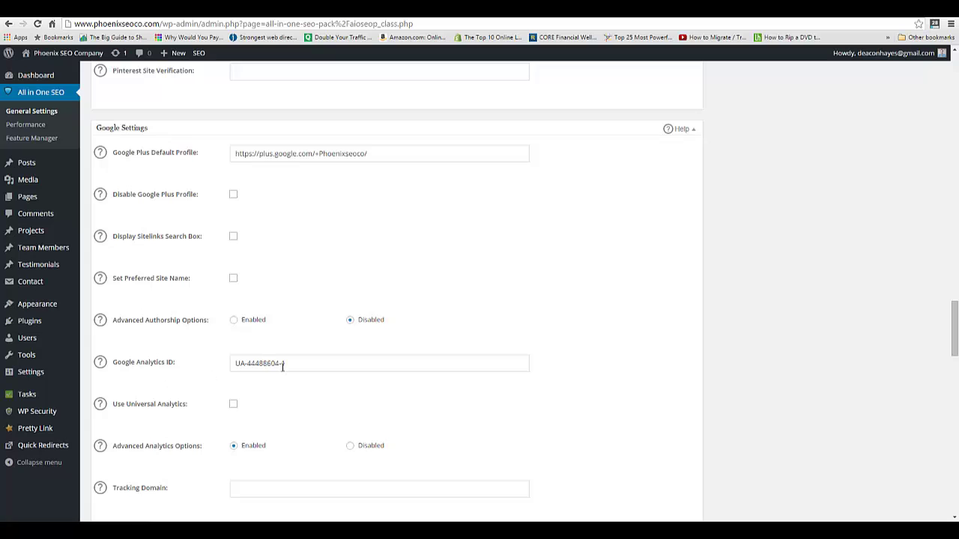
{"action": "scroll", "coordinate": [266, 372], "scroll_direction": "down", "scroll_amount": 1}
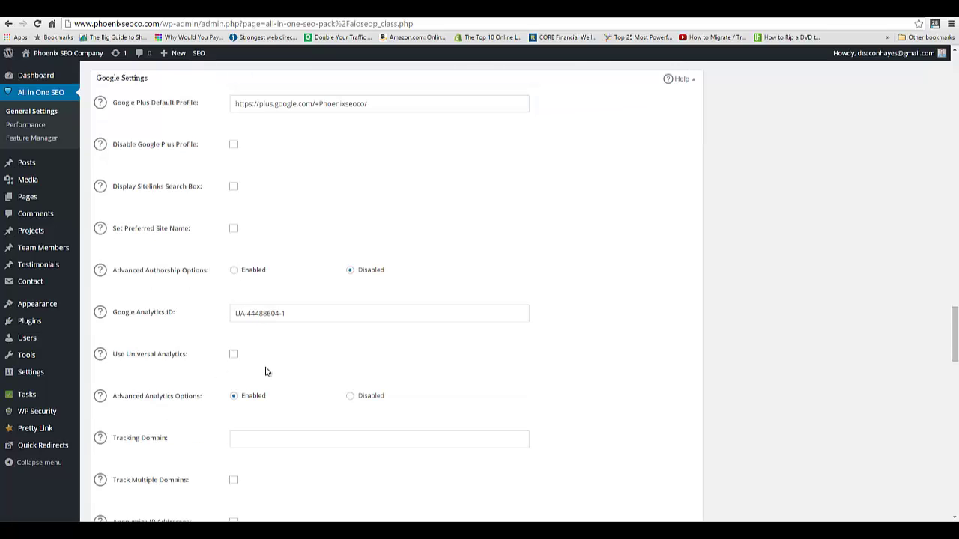
{"action": "scroll", "coordinate": [266, 372], "scroll_direction": "down", "scroll_amount": 1}
{"action": "scroll", "coordinate": [267, 372], "scroll_direction": "down", "scroll_amount": 7}
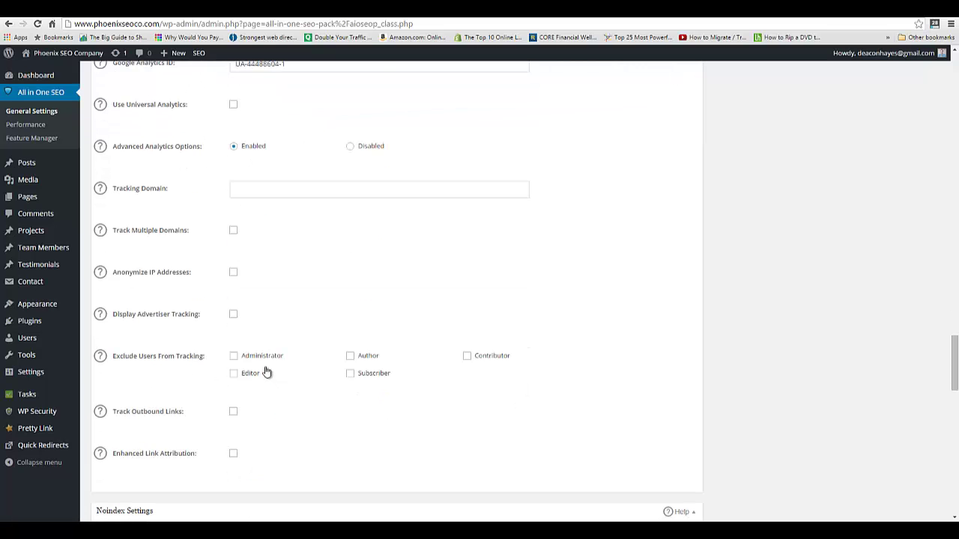
{"action": "scroll", "coordinate": [266, 367], "scroll_direction": "down", "scroll_amount": 2}
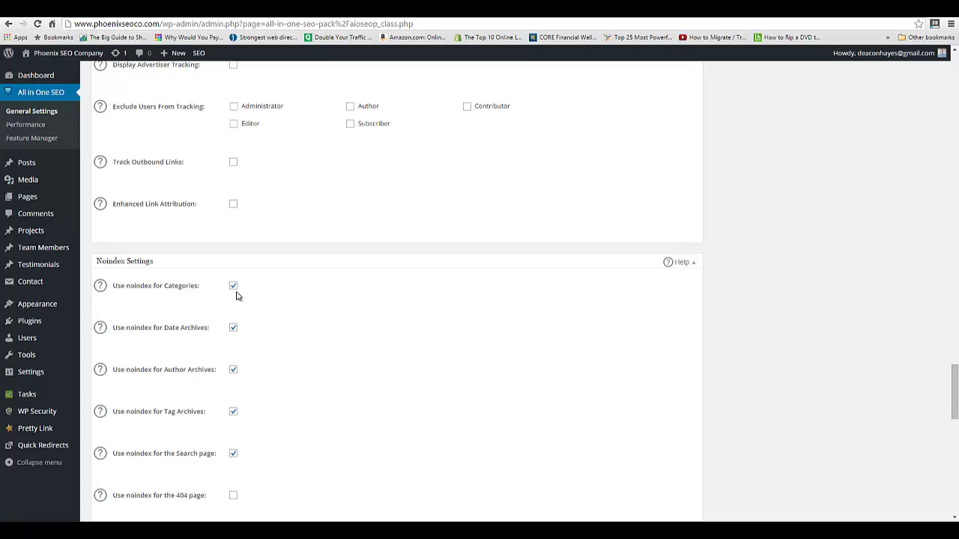
{"action": "scroll", "coordinate": [239, 375], "scroll_direction": "down", "scroll_amount": 1}
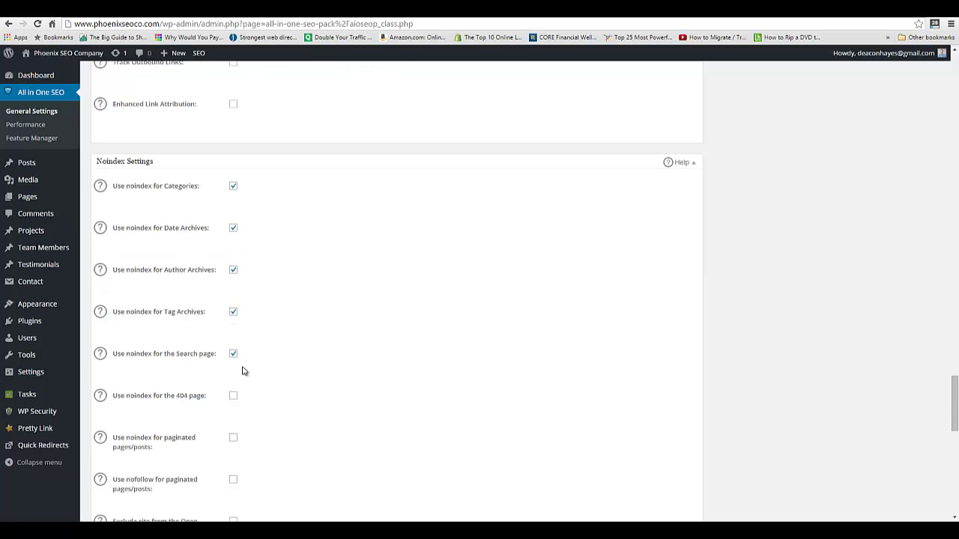
{"action": "scroll", "coordinate": [243, 370], "scroll_direction": "down", "scroll_amount": 1}
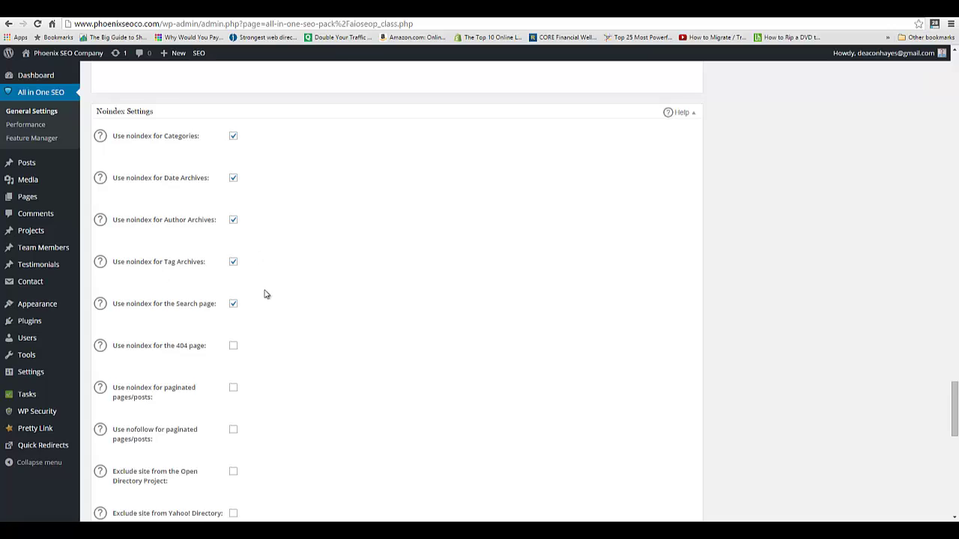
{"action": "scroll", "coordinate": [265, 294], "scroll_direction": "down", "scroll_amount": 2}
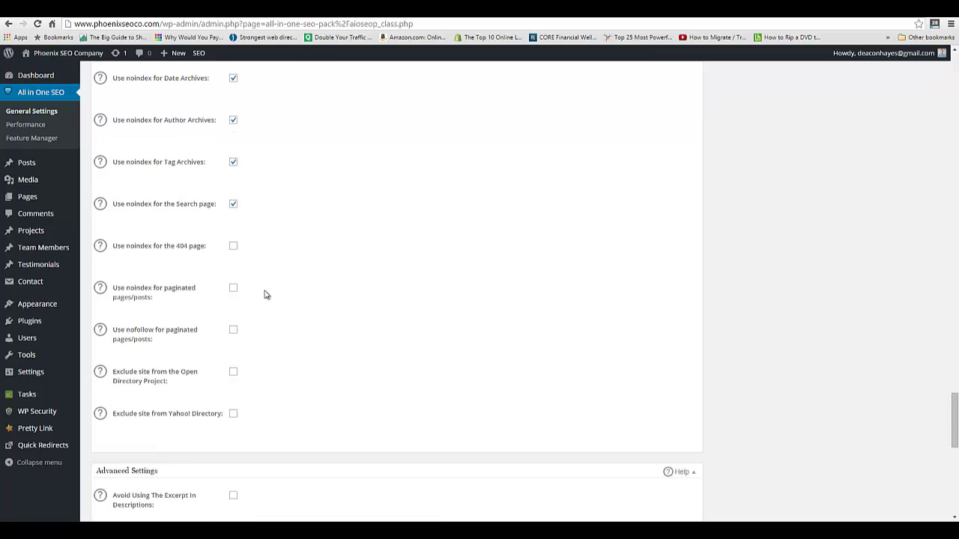
{"action": "scroll", "coordinate": [265, 294], "scroll_direction": "down", "scroll_amount": 5}
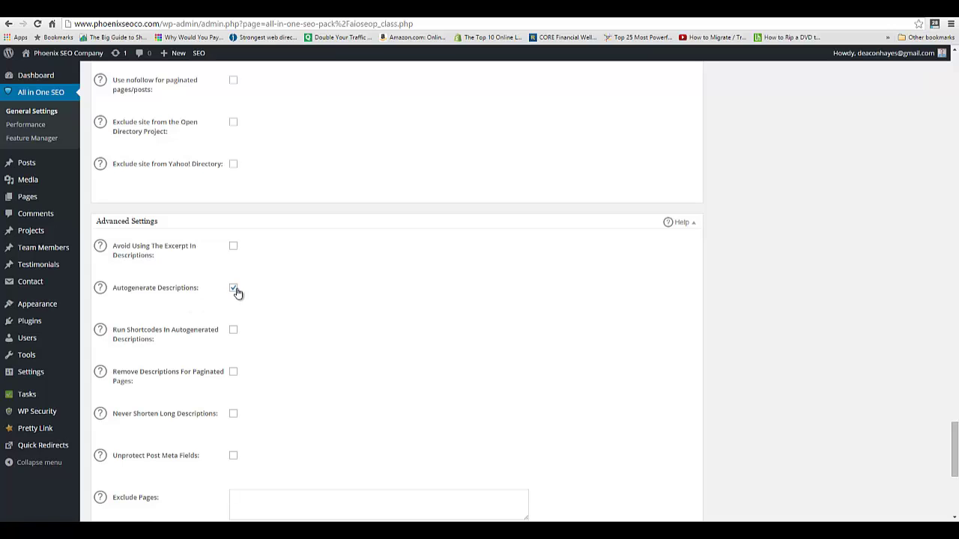
{"action": "scroll", "coordinate": [253, 300], "scroll_direction": "down", "scroll_amount": 2}
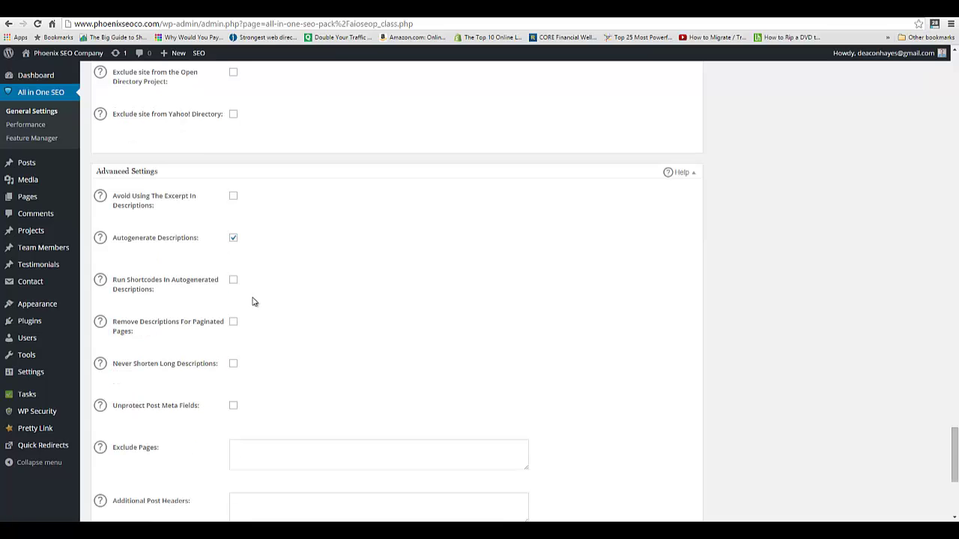
{"action": "scroll", "coordinate": [253, 302], "scroll_direction": "down", "scroll_amount": 4}
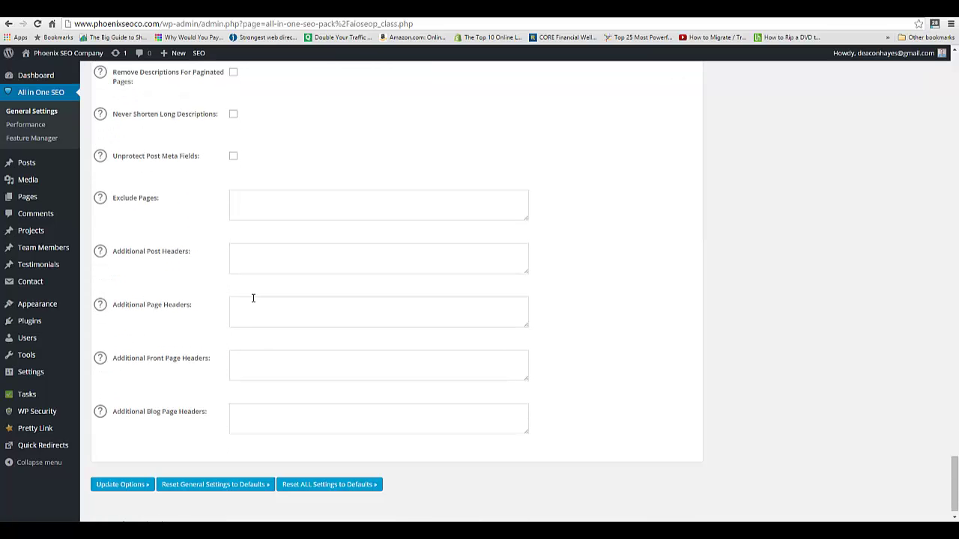
{"action": "scroll", "coordinate": [253, 298], "scroll_direction": "down", "scroll_amount": 1}
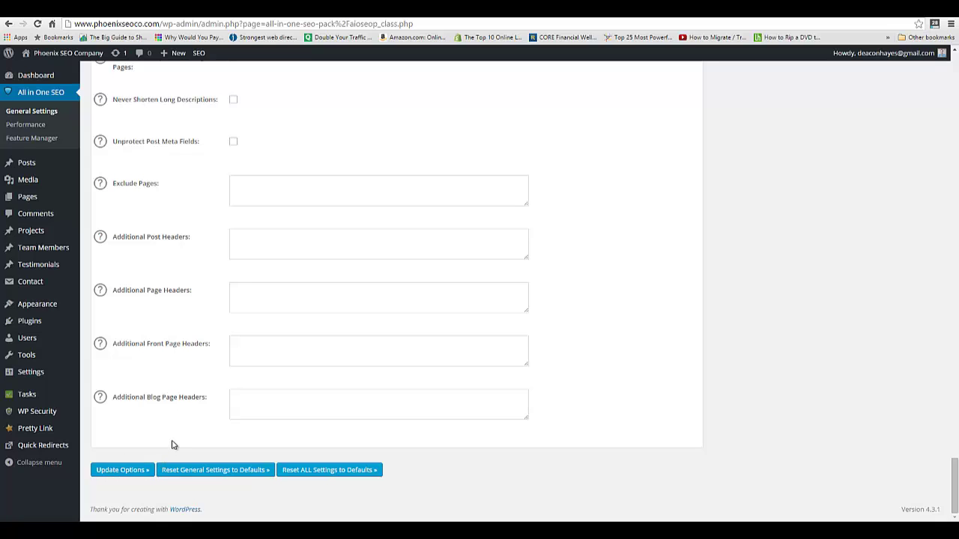
{"action": "scroll", "coordinate": [237, 396], "scroll_direction": "up", "scroll_amount": 2}
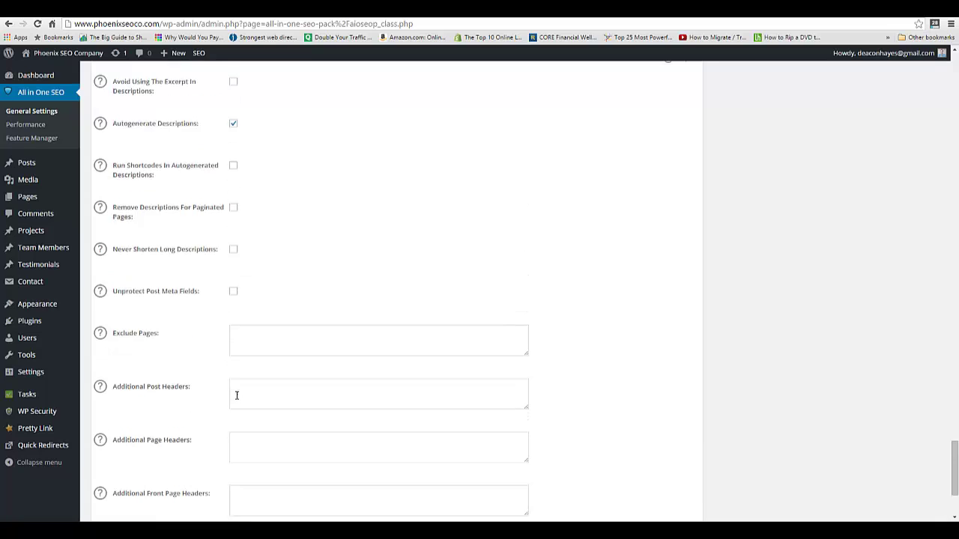
{"action": "scroll", "coordinate": [237, 396], "scroll_direction": "up", "scroll_amount": 1}
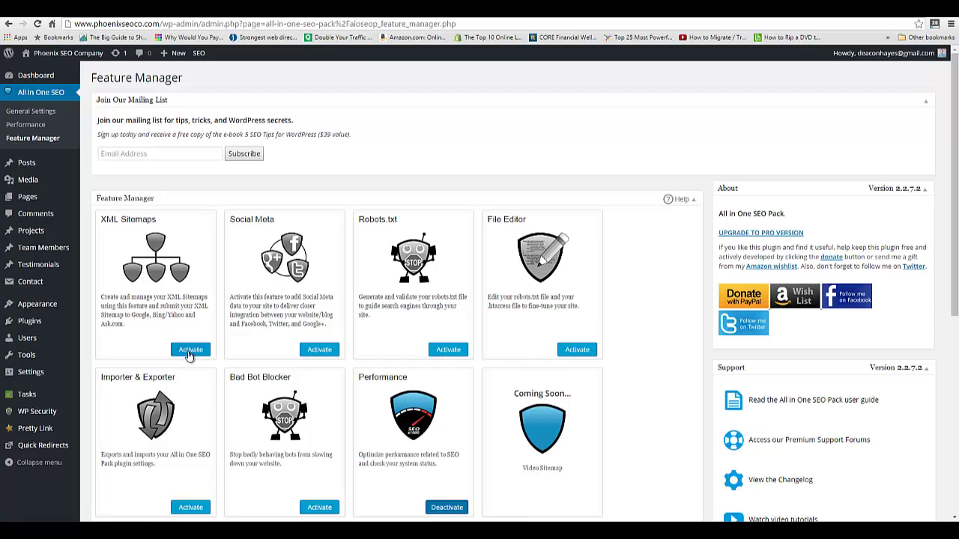
{"action": "left_click", "coordinate": [188, 352]}
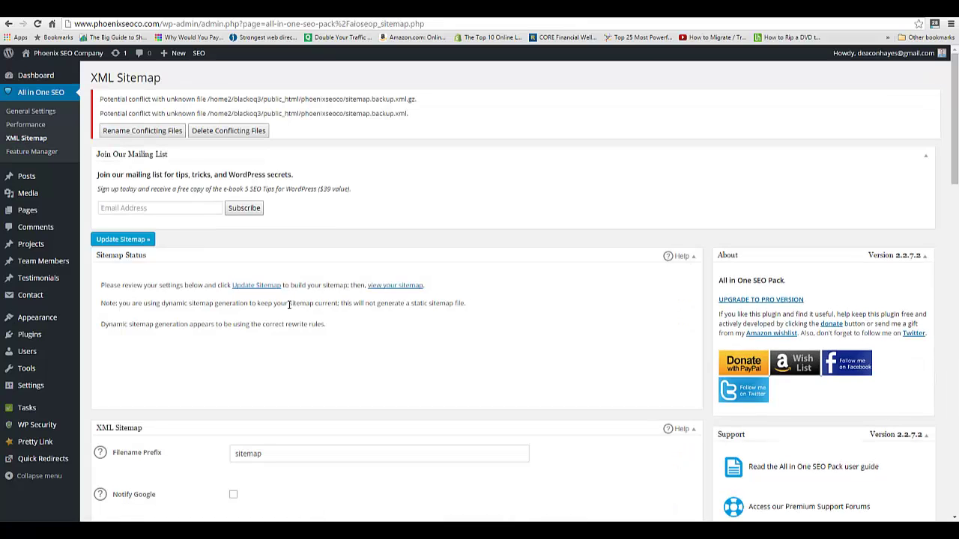
Step: Limit the sitemap's post types to Posts and Pages instead of All Post Types
{"action": "scroll", "coordinate": [288, 305], "scroll_direction": "down", "scroll_amount": 4}
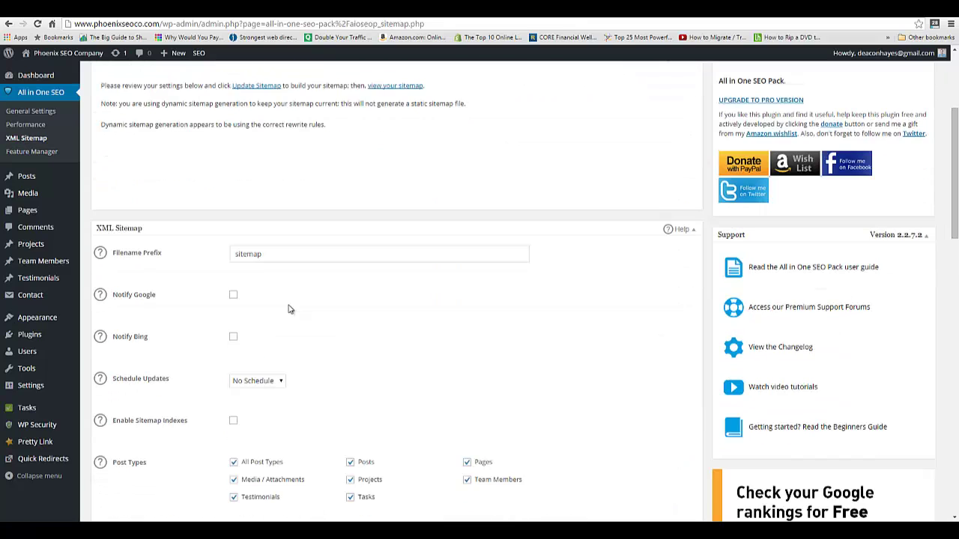
{"action": "scroll", "coordinate": [288, 309], "scroll_direction": "down", "scroll_amount": 1}
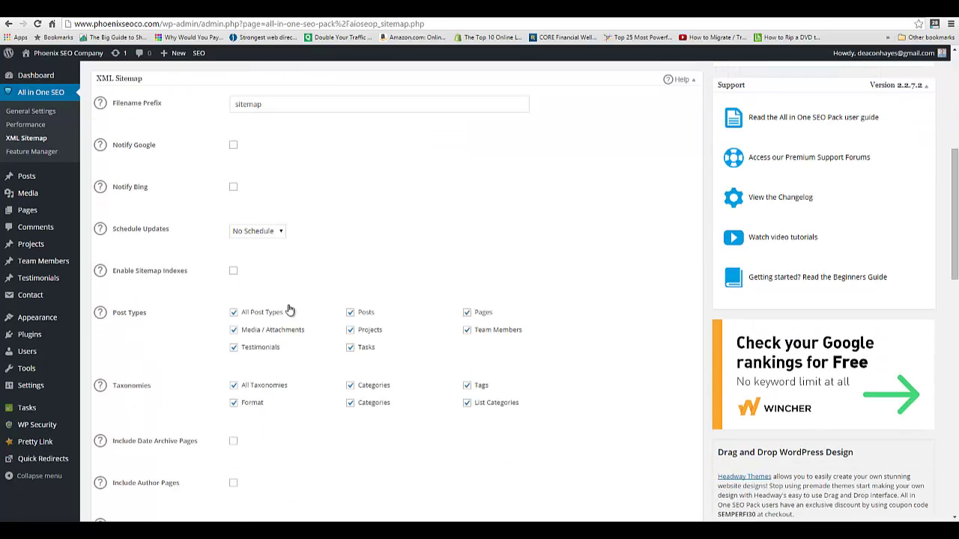
{"action": "left_click", "coordinate": [235, 313]}
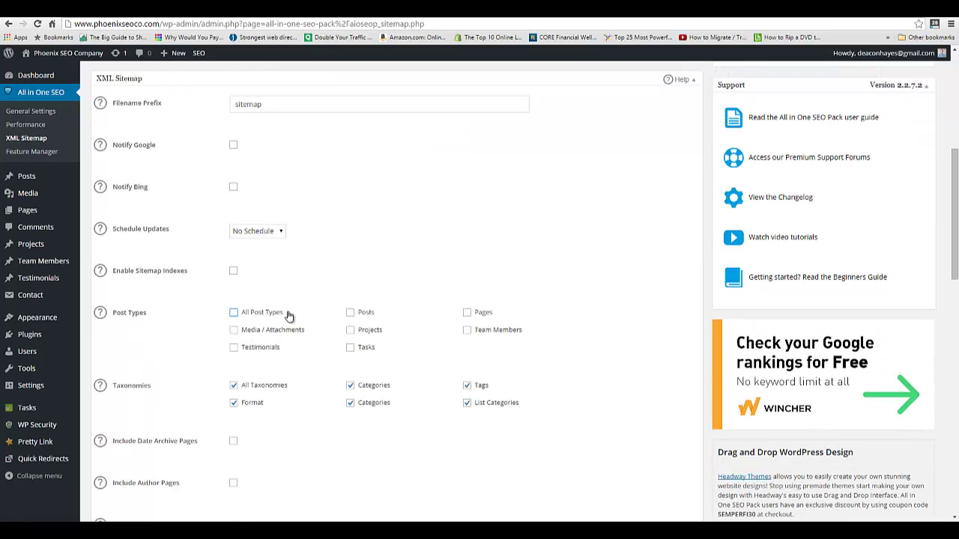
{"action": "left_click", "coordinate": [350, 313]}
{"action": "left_click", "coordinate": [467, 313]}
Step: Limit the sitemap's taxonomies to Categories only, after checking the Taxonomies help text
{"action": "scroll", "coordinate": [320, 415], "scroll_direction": "down", "scroll_amount": 2}
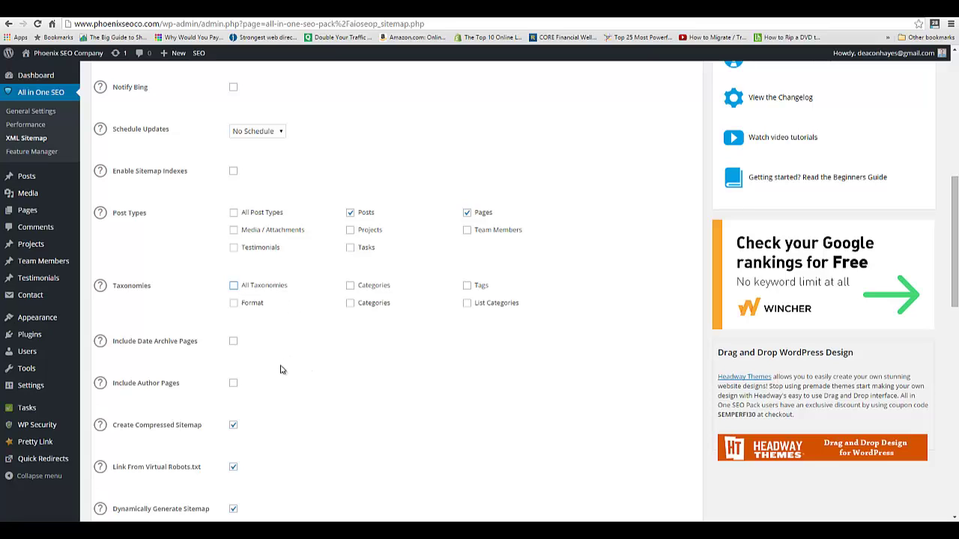
{"action": "left_click", "coordinate": [115, 287]}
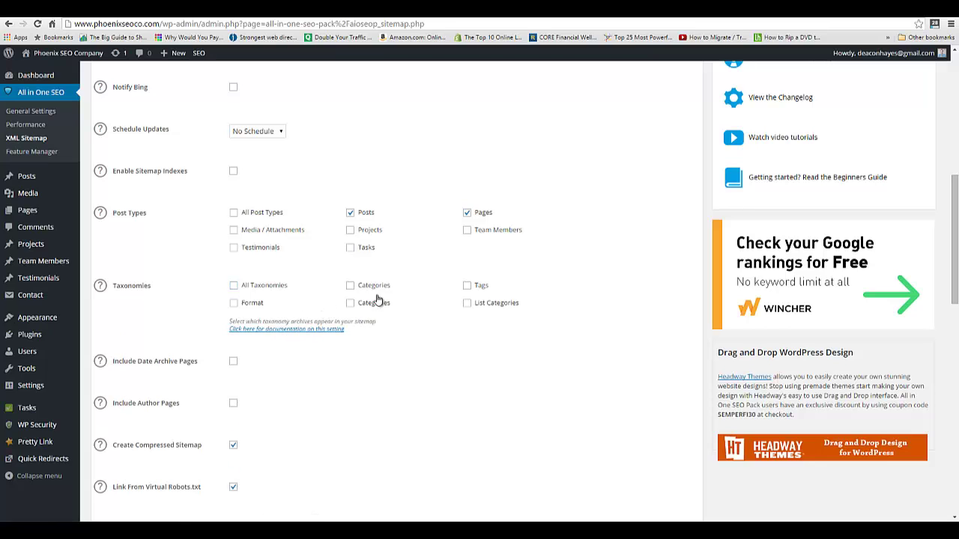
{"action": "left_click", "coordinate": [349, 286]}
{"action": "scroll", "coordinate": [368, 415], "scroll_direction": "down", "scroll_amount": 1}
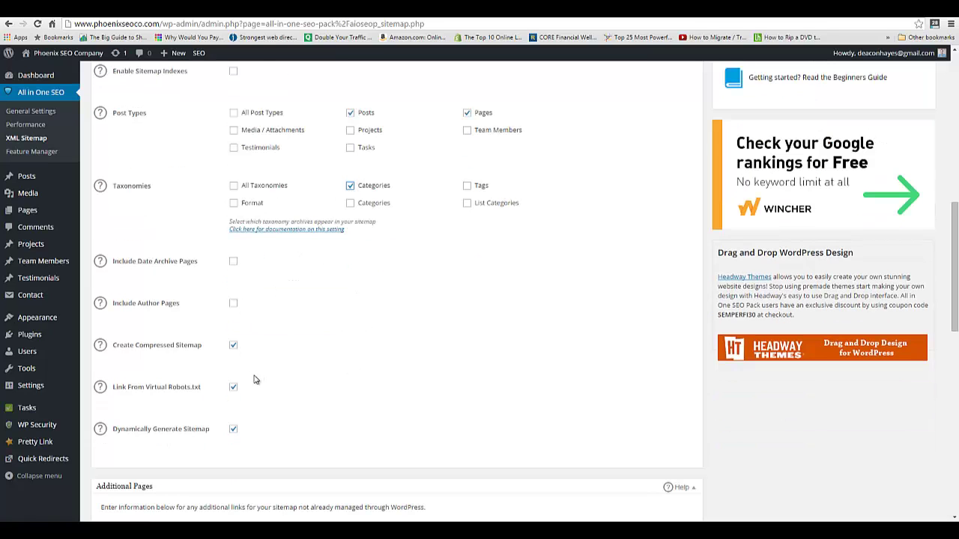
{"action": "scroll", "coordinate": [247, 391], "scroll_direction": "down", "scroll_amount": 1}
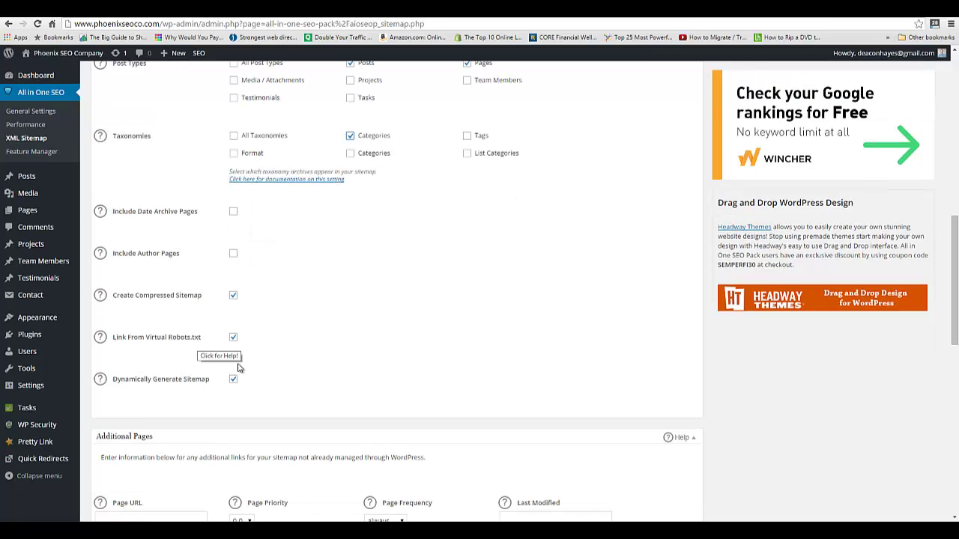
Step: Set sitemap priorities to 0.7 for homepage, 0.3 for posts and 0.1 for taxonomies
{"action": "scroll", "coordinate": [240, 403], "scroll_direction": "down", "scroll_amount": 1}
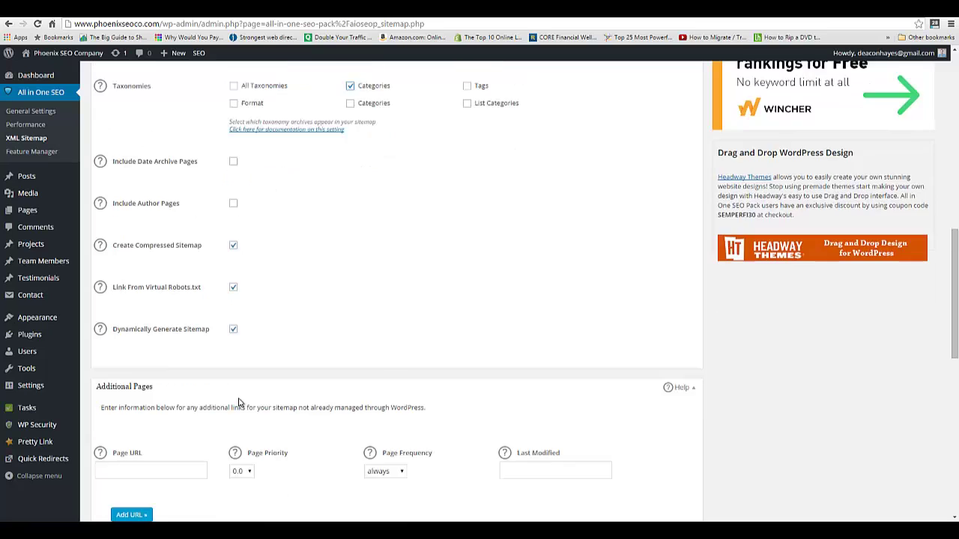
{"action": "scroll", "coordinate": [240, 403], "scroll_direction": "down", "scroll_amount": 1}
{"action": "scroll", "coordinate": [240, 401], "scroll_direction": "down", "scroll_amount": 5}
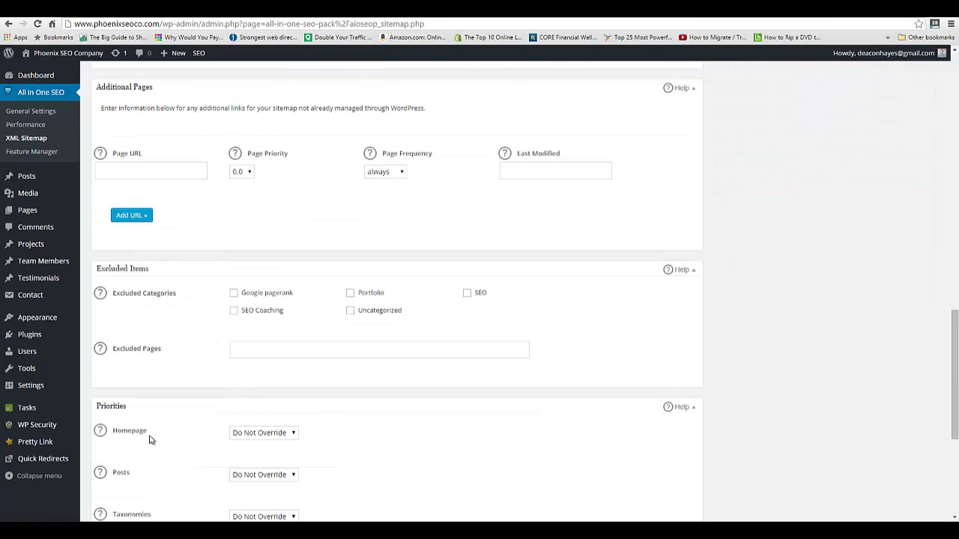
{"action": "scroll", "coordinate": [170, 424], "scroll_direction": "down", "scroll_amount": 1}
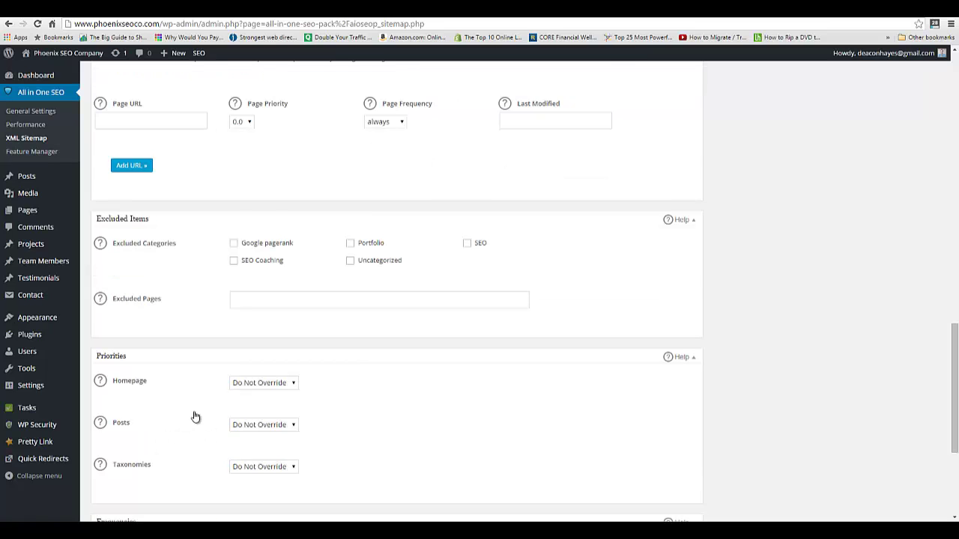
{"action": "scroll", "coordinate": [194, 417], "scroll_direction": "down", "scroll_amount": 1}
{"action": "scroll", "coordinate": [194, 417], "scroll_direction": "down", "scroll_amount": 1}
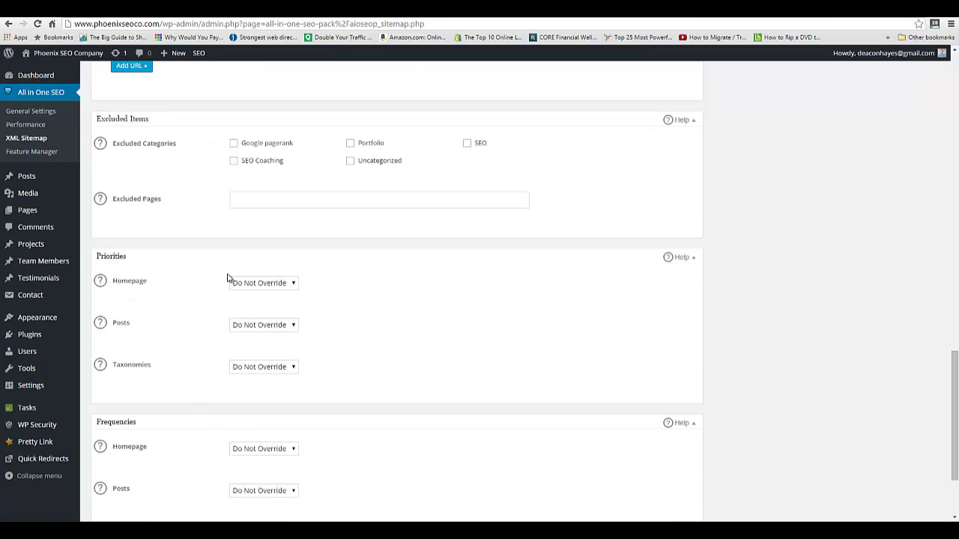
{"action": "left_click", "coordinate": [291, 284]}
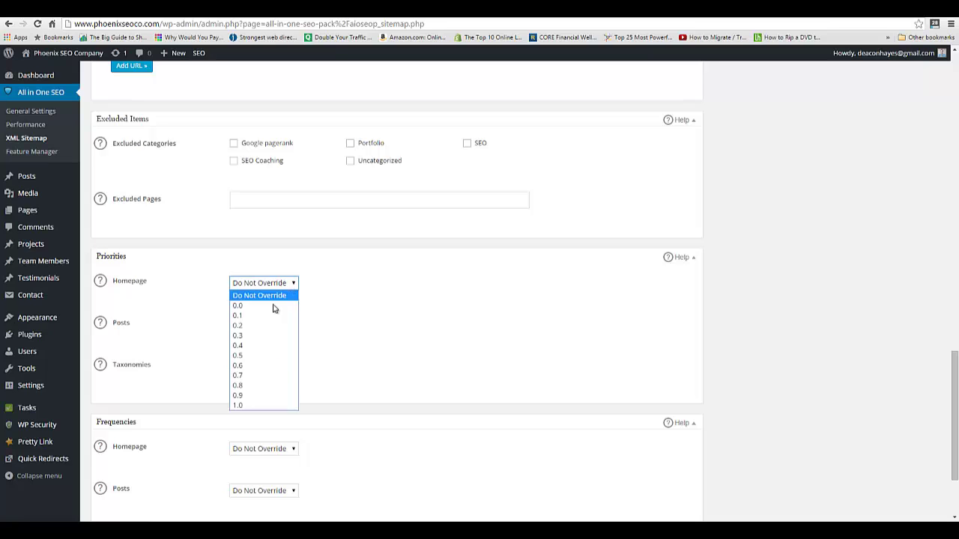
{"action": "left_click", "coordinate": [258, 379]}
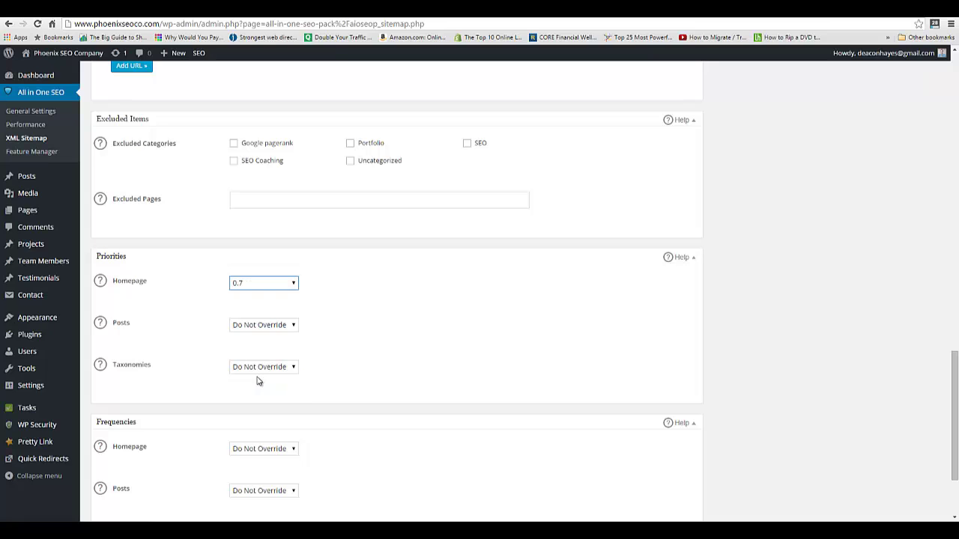
{"action": "left_click", "coordinate": [260, 327]}
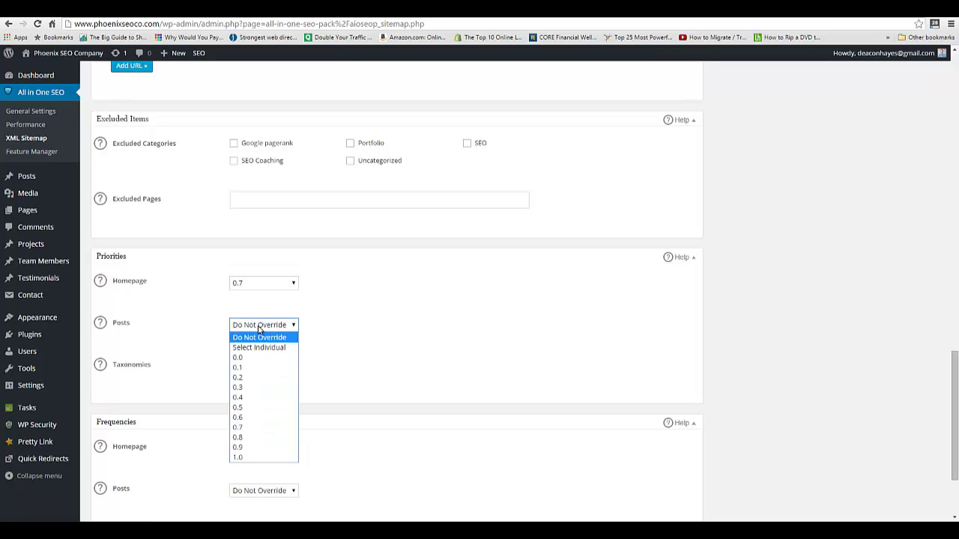
{"action": "left_click", "coordinate": [250, 387]}
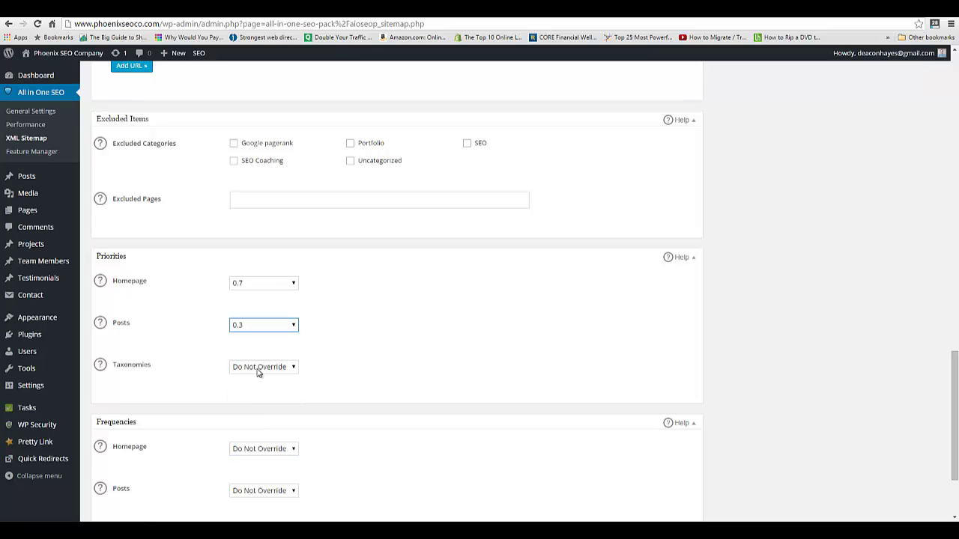
{"action": "left_click", "coordinate": [257, 368]}
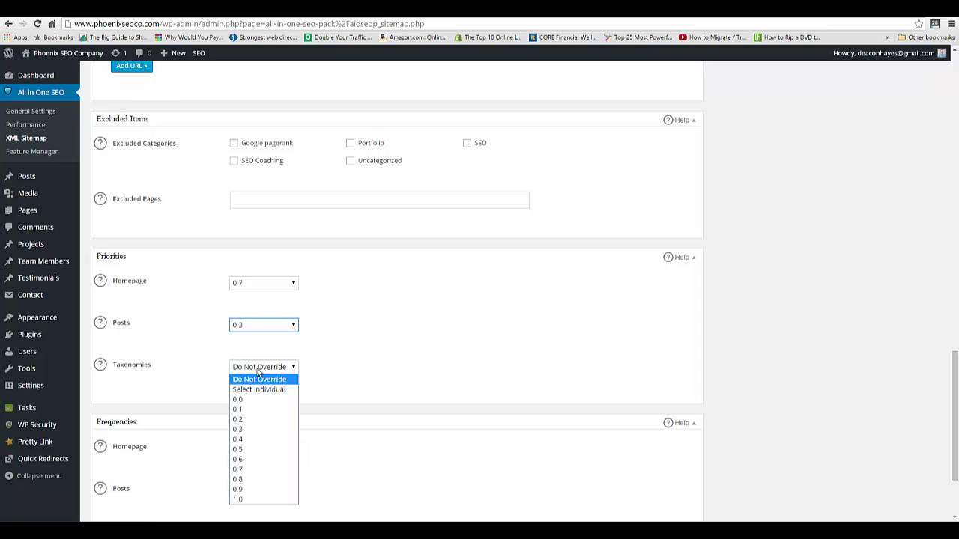
{"action": "left_click", "coordinate": [247, 409]}
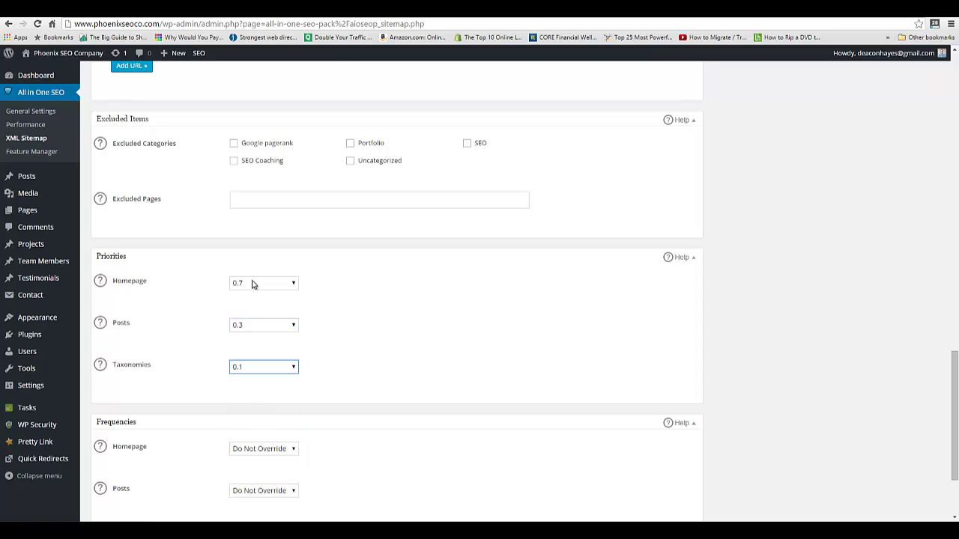
{"action": "scroll", "coordinate": [307, 349], "scroll_direction": "down", "scroll_amount": 3}
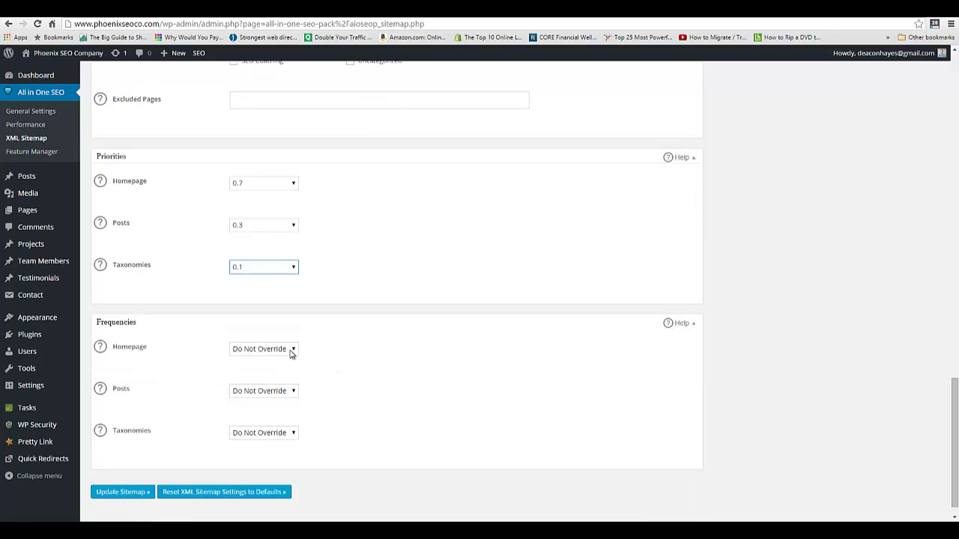
Step: Set change frequencies to weekly for homepage, monthly for posts and taxonomies, then update the sitemap
{"action": "left_click", "coordinate": [291, 353]}
{"action": "left_click", "coordinate": [292, 353]}
{"action": "left_click", "coordinate": [291, 353]}
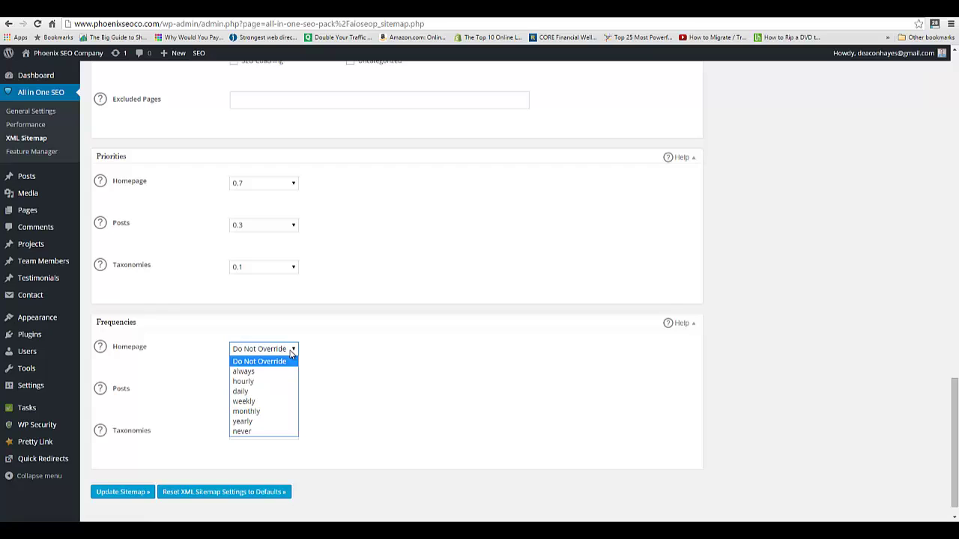
{"action": "left_click", "coordinate": [269, 403]}
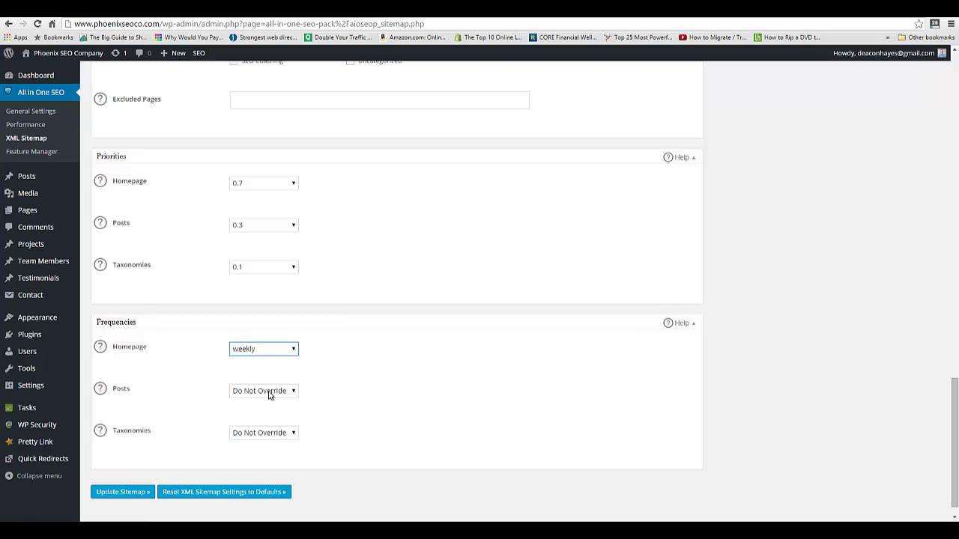
{"action": "left_click", "coordinate": [270, 392]}
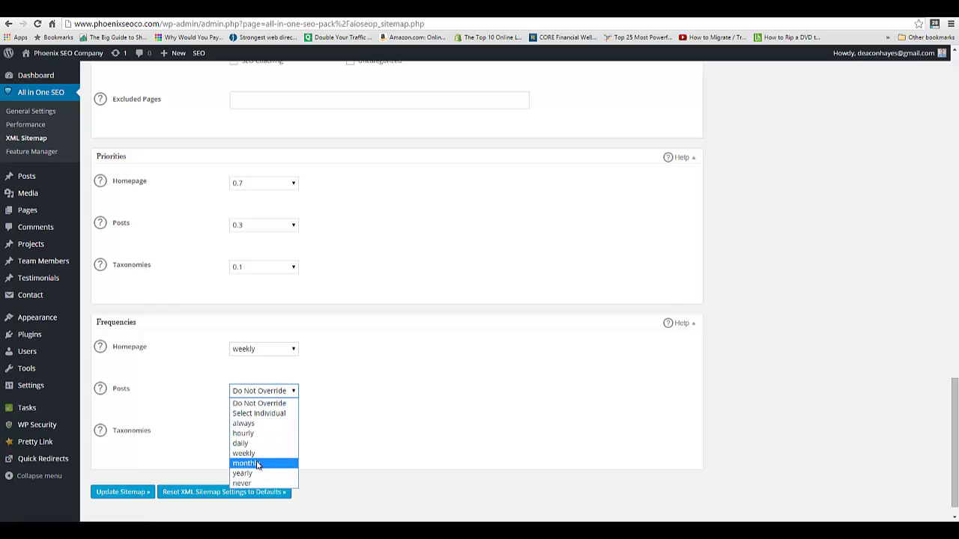
{"action": "left_click", "coordinate": [257, 464]}
{"action": "left_click", "coordinate": [253, 434]}
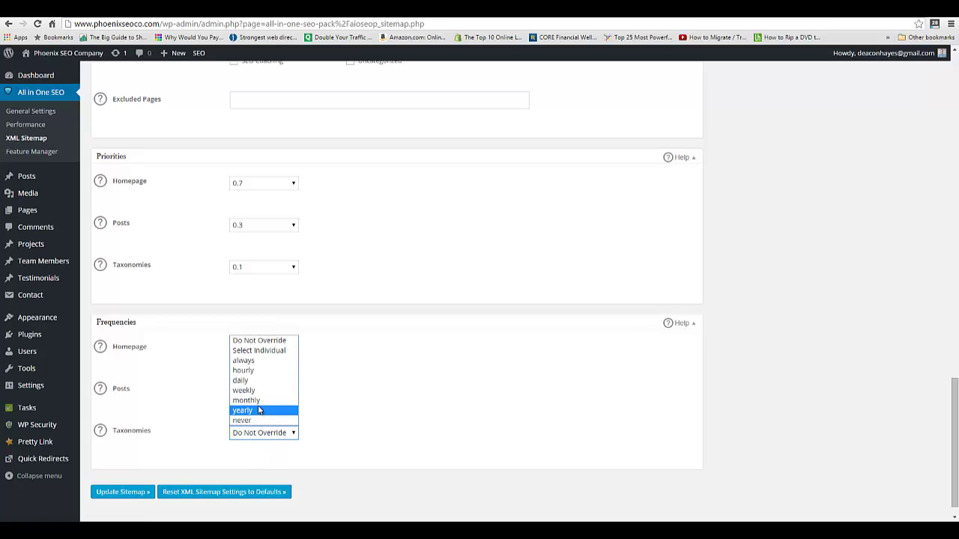
{"action": "left_click", "coordinate": [258, 410]}
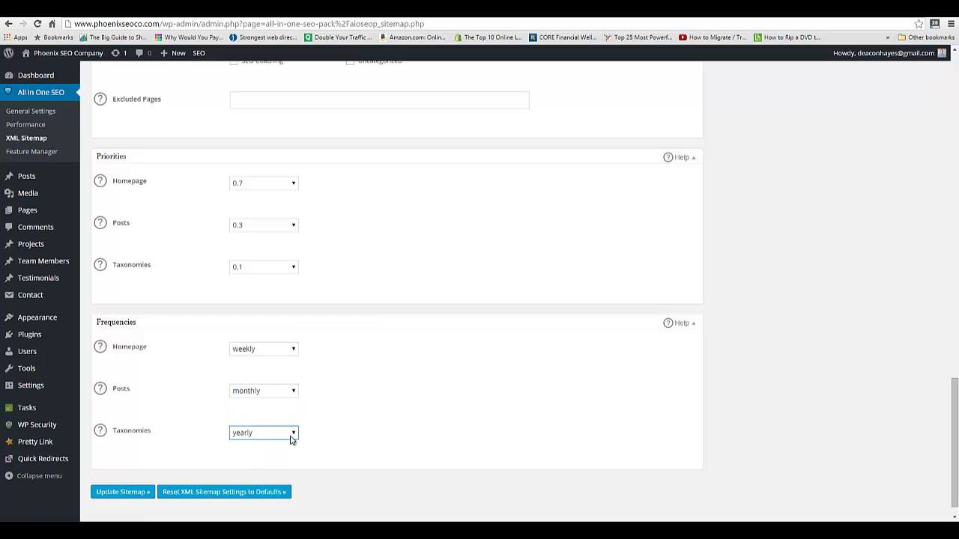
{"action": "left_click", "coordinate": [291, 437]}
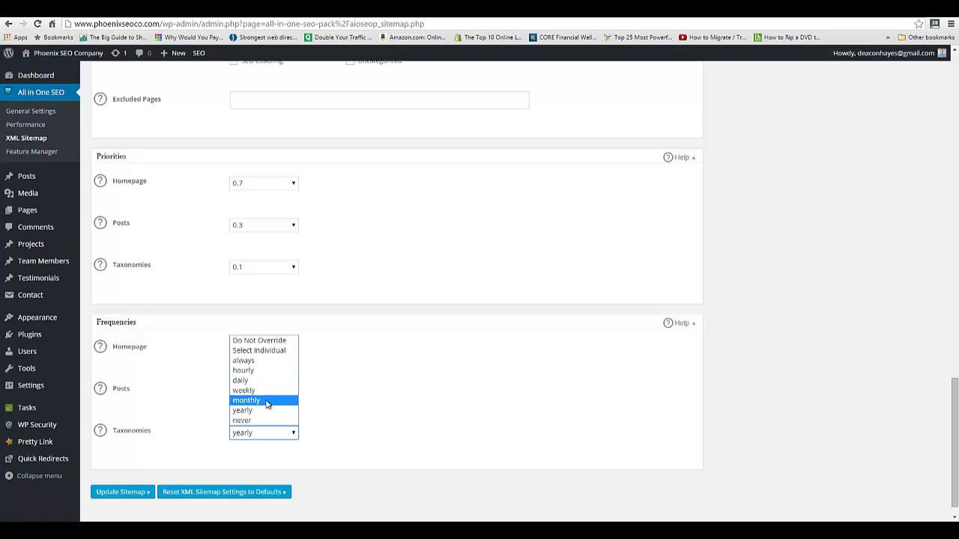
{"action": "left_click", "coordinate": [267, 407]}
{"action": "left_click", "coordinate": [123, 493]}
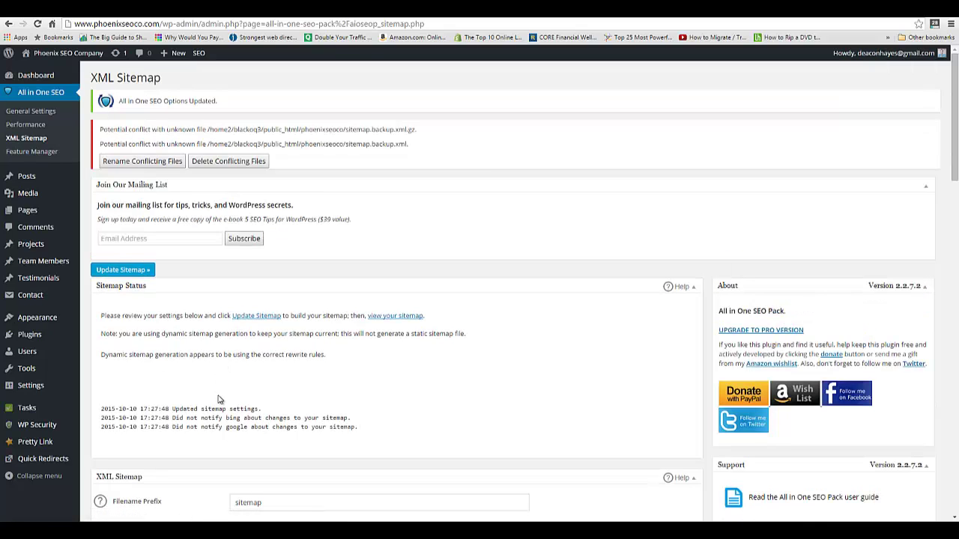
Step: Review the Sitemap Status log, then go to the Pages list with its SEO columns
{"action": "scroll", "coordinate": [236, 372], "scroll_direction": "down", "scroll_amount": 2}
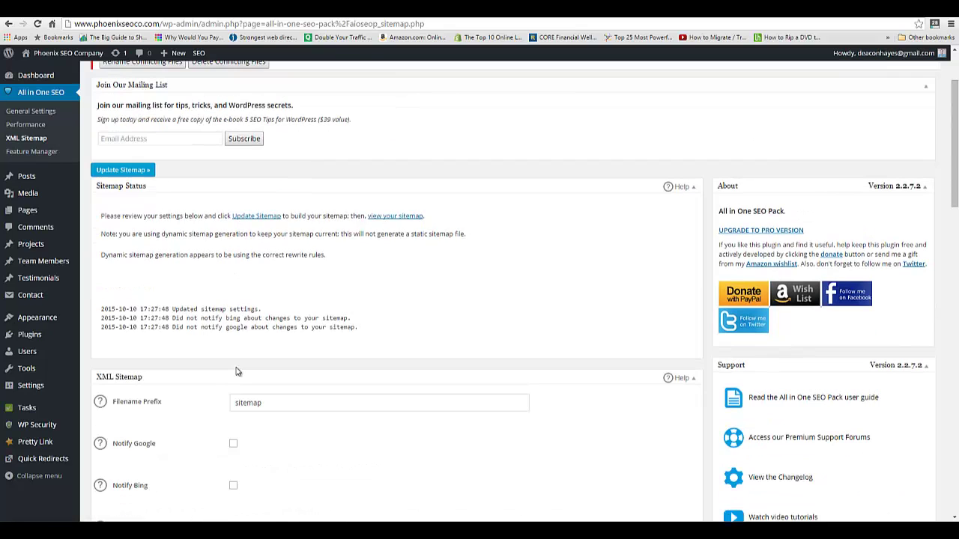
{"action": "scroll", "coordinate": [237, 371], "scroll_direction": "up", "scroll_amount": 2}
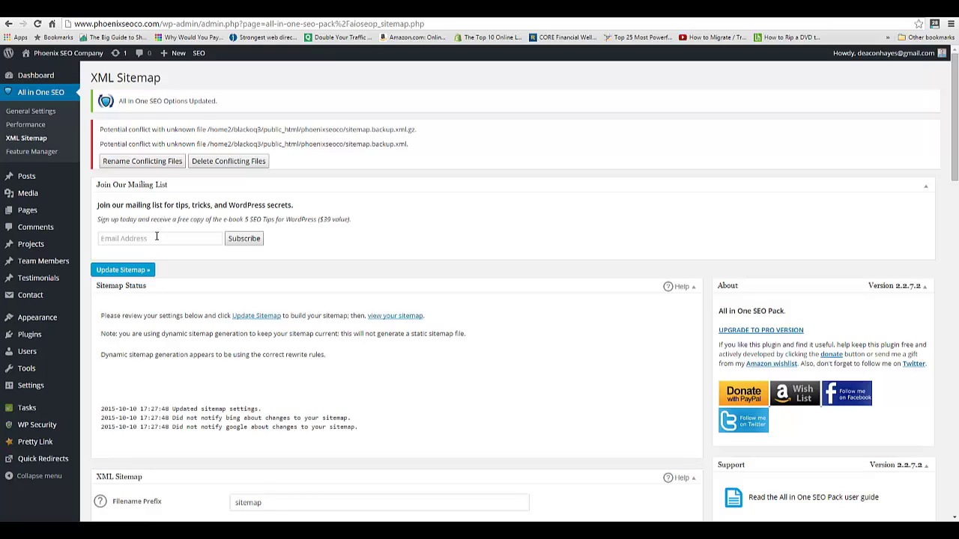
{"action": "left_click", "coordinate": [48, 211]}
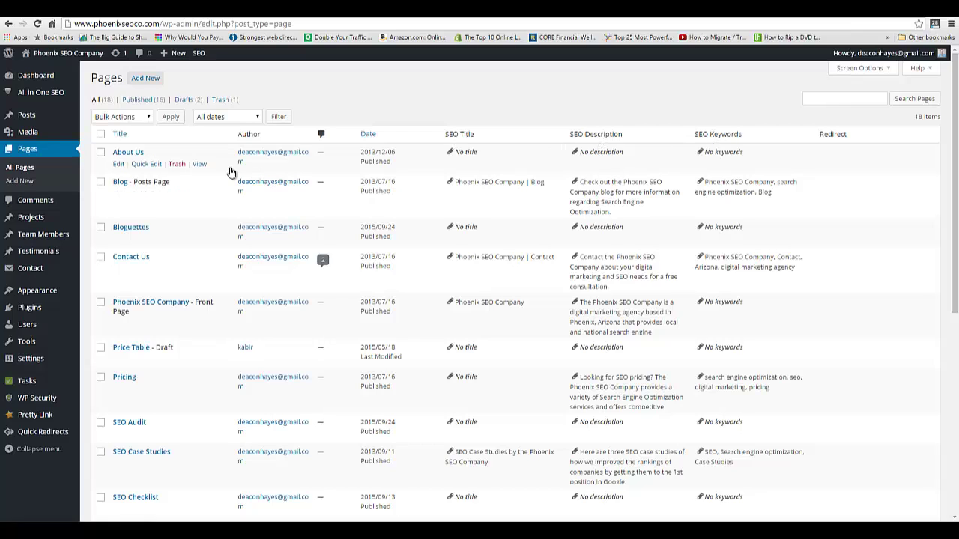
Step: Open the About Us page in the full editor, after cancelling a Quick Edit
{"action": "left_click", "coordinate": [147, 164]}
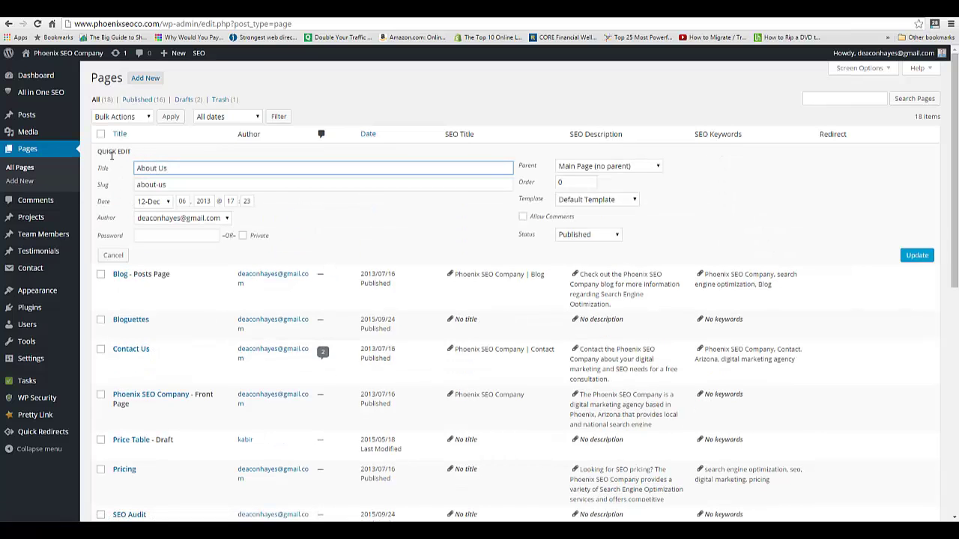
{"action": "left_click", "coordinate": [113, 256]}
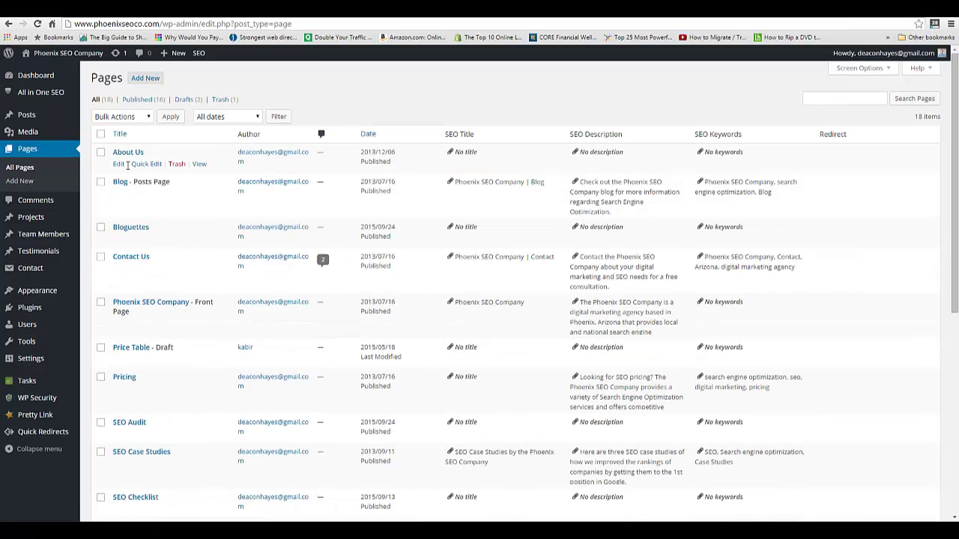
{"action": "left_click", "coordinate": [118, 165]}
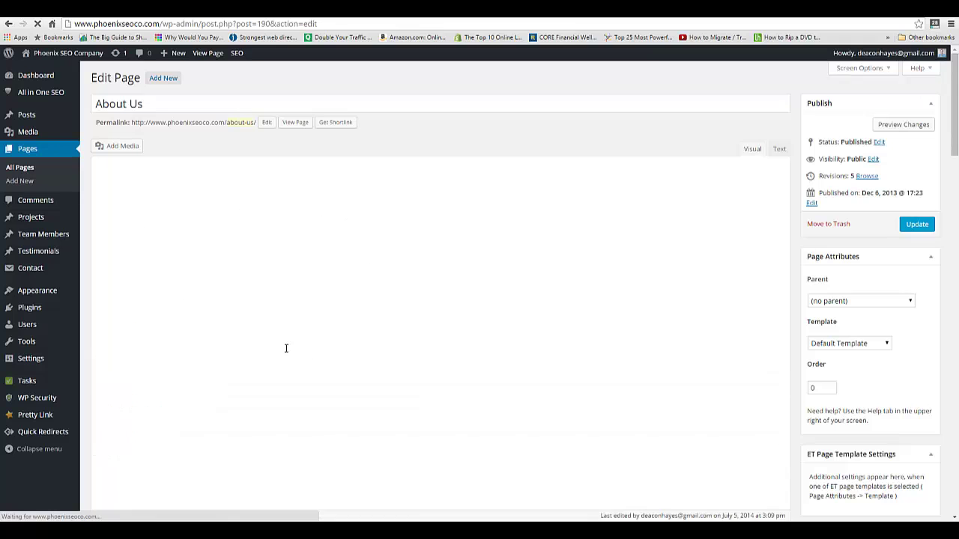
{"action": "scroll", "coordinate": [356, 395], "scroll_direction": "down", "scroll_amount": 5}
{"action": "scroll", "coordinate": [357, 396], "scroll_direction": "down", "scroll_amount": 6}
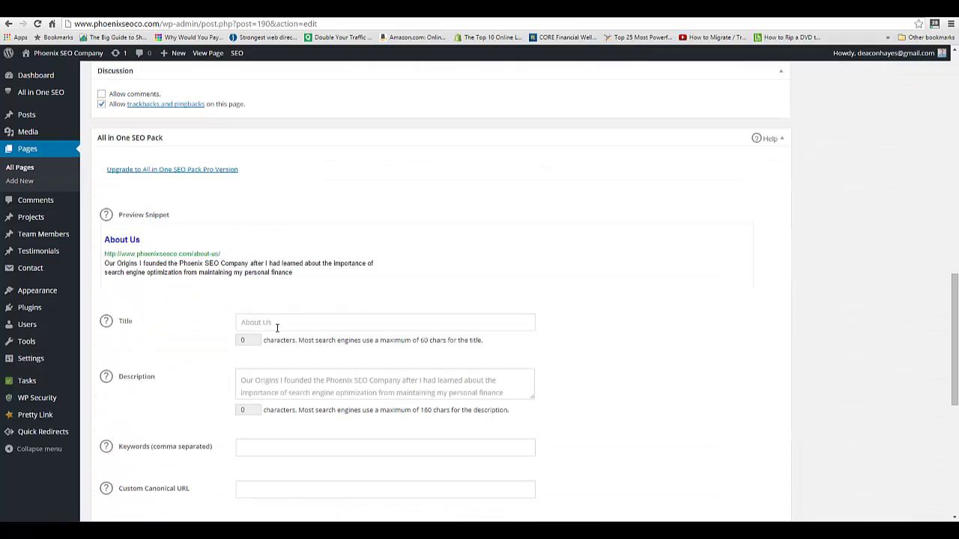
{"action": "left_click", "coordinate": [276, 327]}
{"action": "left_click", "coordinate": [256, 381]}
{"action": "scroll", "coordinate": [257, 389], "scroll_direction": "down", "scroll_amount": 2}
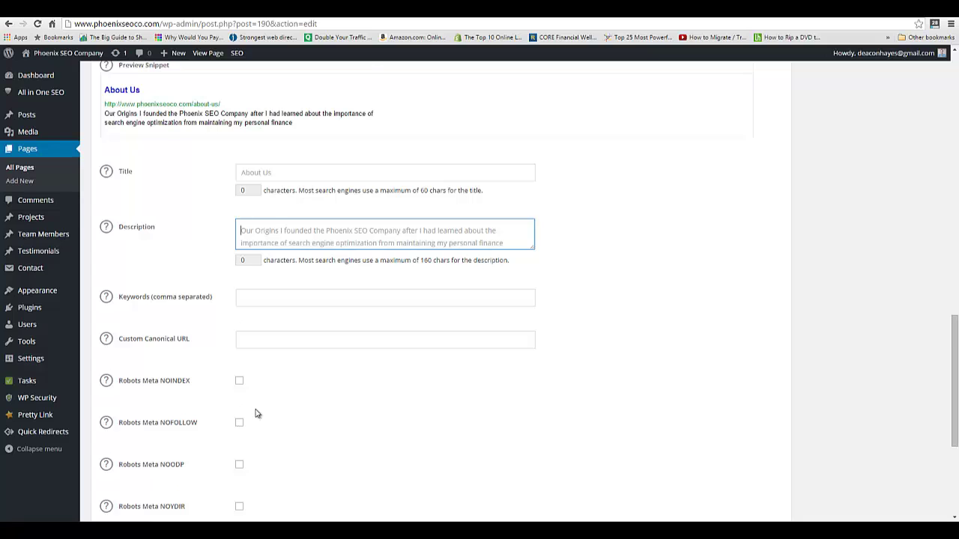
{"action": "scroll", "coordinate": [255, 413], "scroll_direction": "down", "scroll_amount": 1}
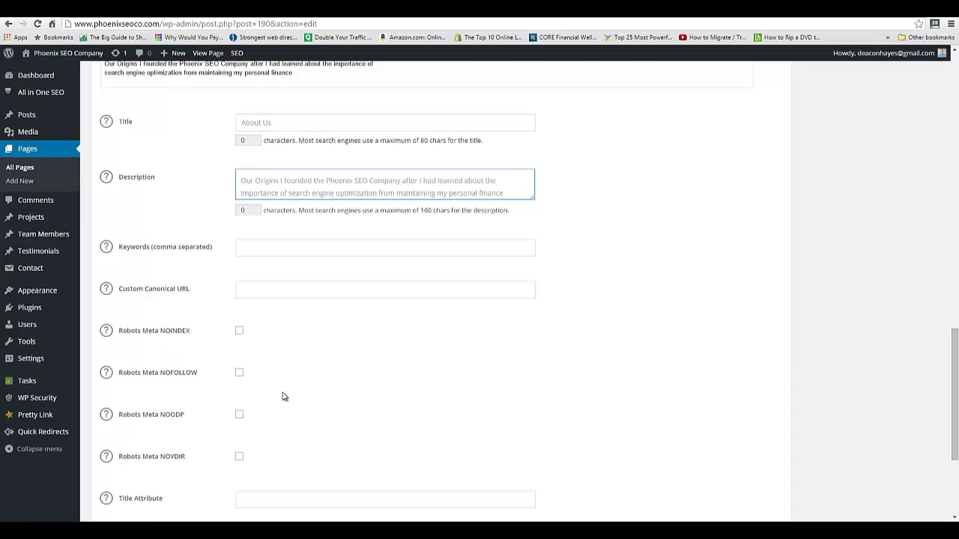
{"action": "scroll", "coordinate": [282, 397], "scroll_direction": "up", "scroll_amount": 1}
{"action": "scroll", "coordinate": [283, 396], "scroll_direction": "up", "scroll_amount": 5}
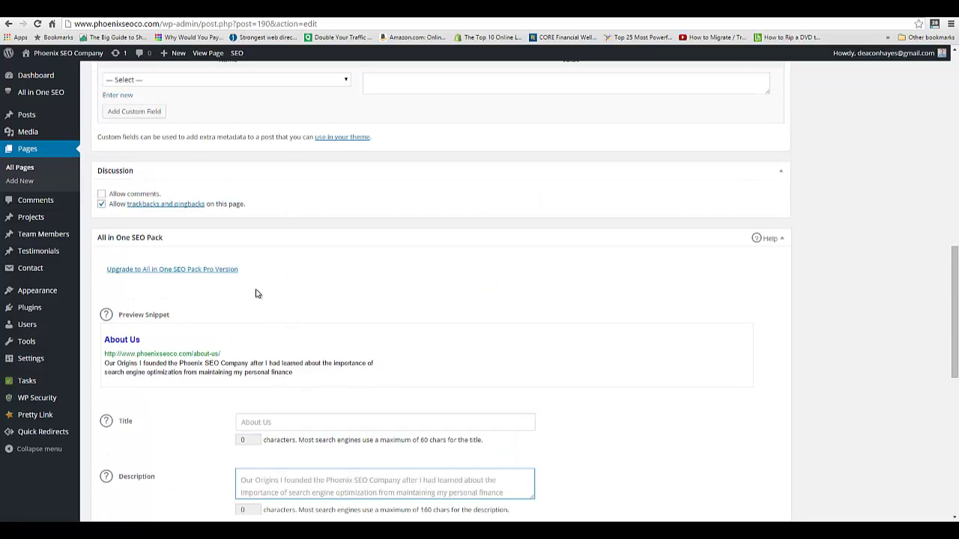
{"action": "scroll", "coordinate": [270, 313], "scroll_direction": "up", "scroll_amount": 3}
{"action": "scroll", "coordinate": [271, 311], "scroll_direction": "up", "scroll_amount": 4}
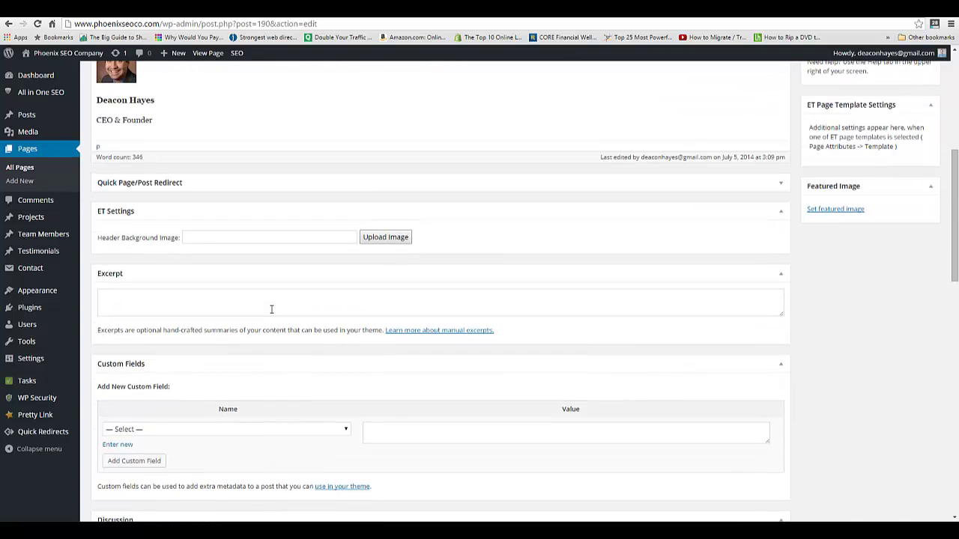